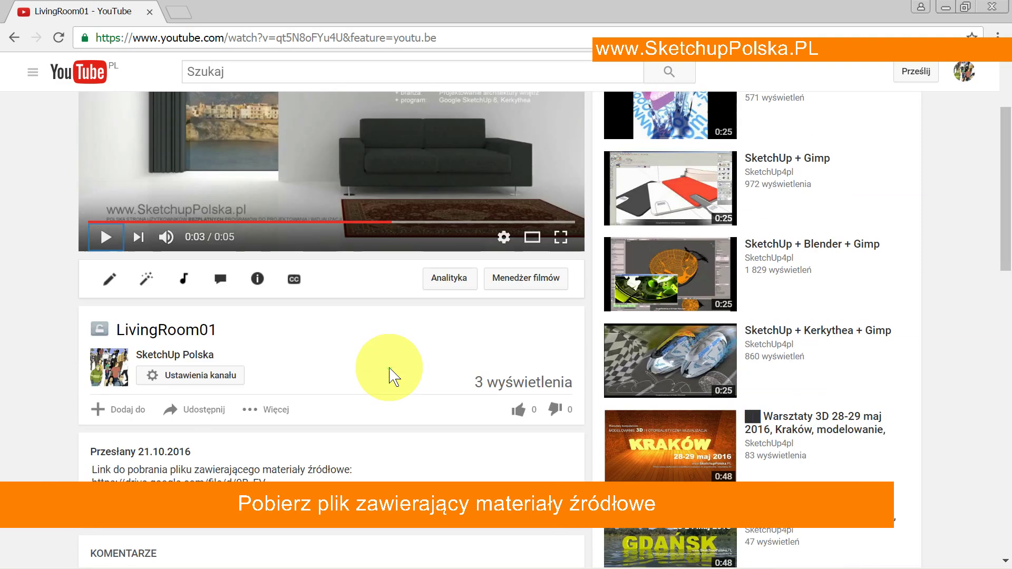
# Step: Open the drive.google.com source-file link from the YouTube video description
pyautogui.scroll(-2, 389, 373)
pyautogui.scroll(-2, 391, 375)
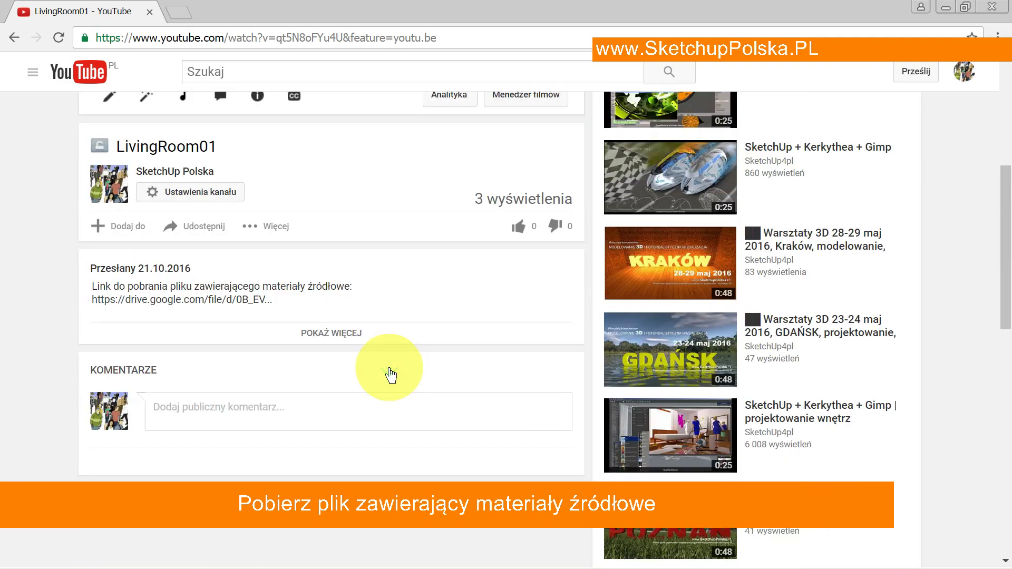
pyautogui.click(229, 299)
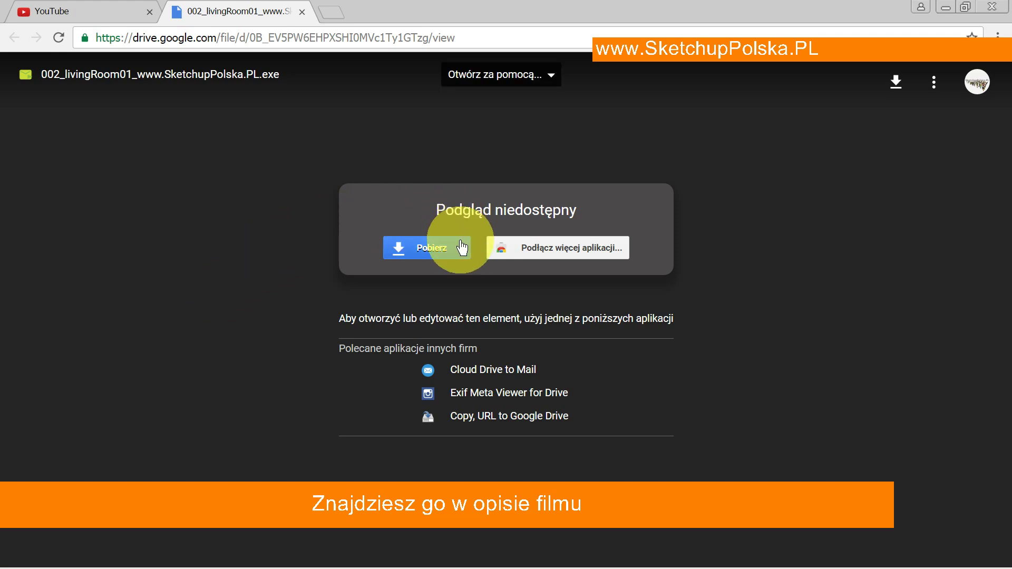
# Step: Download 002_livingRoom01_www.SketchupPolska.PL.exe from Google Drive and run it
pyautogui.click(436, 249)
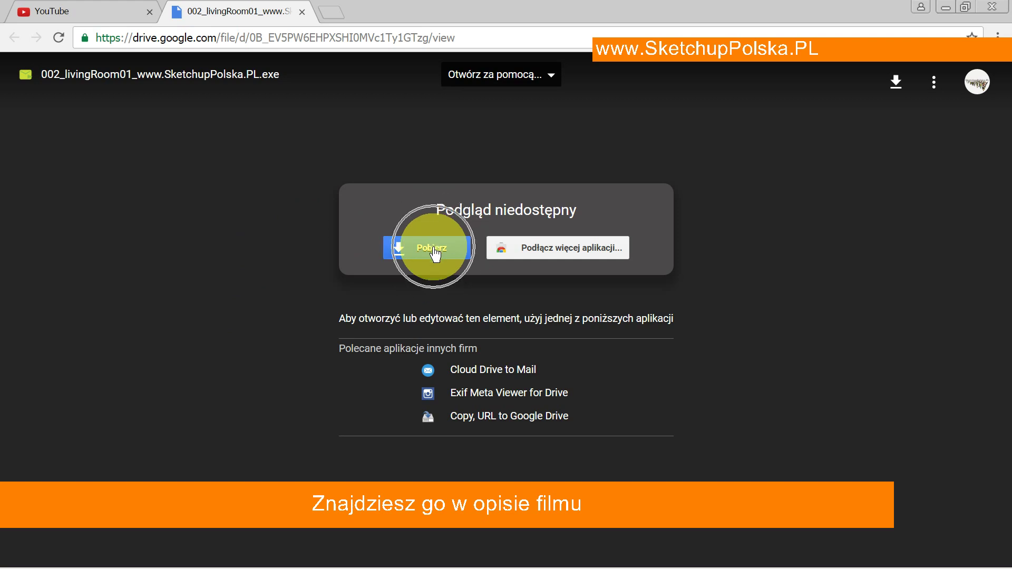
pyautogui.click(434, 249)
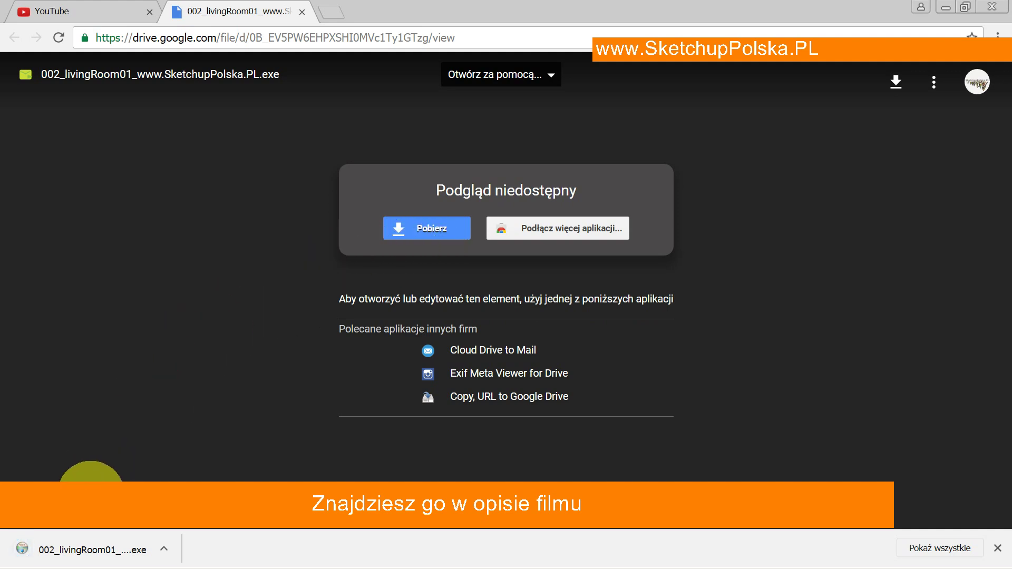
pyautogui.click(96, 551)
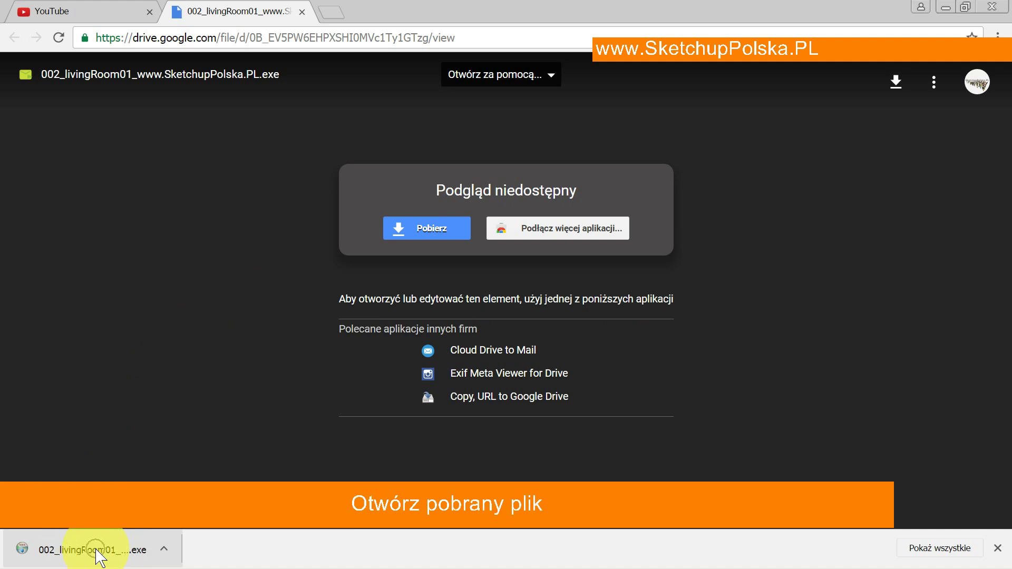
pyautogui.click(96, 552)
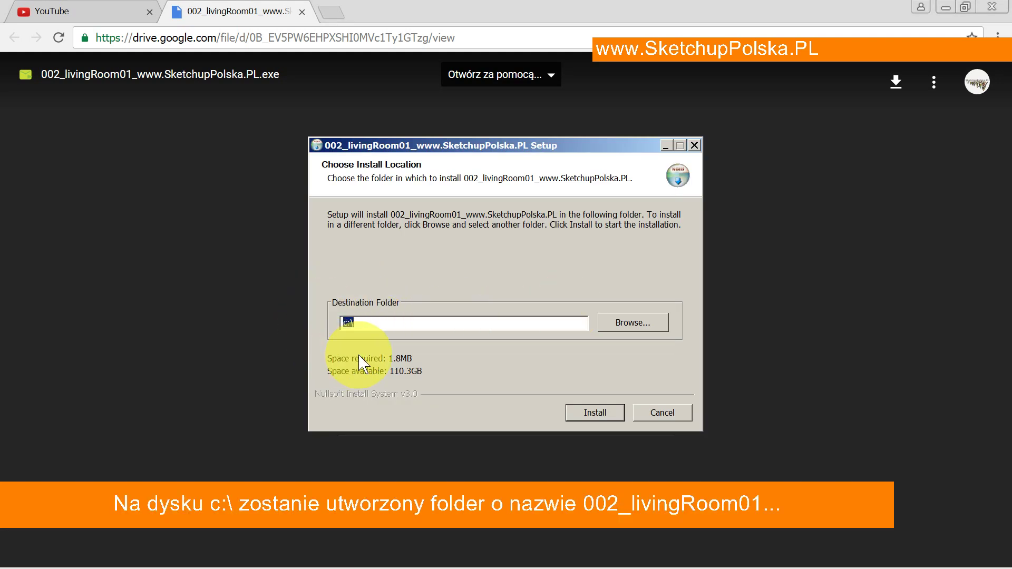
# Step: Install the course files to the default C:\ destination
pyautogui.click(603, 414)
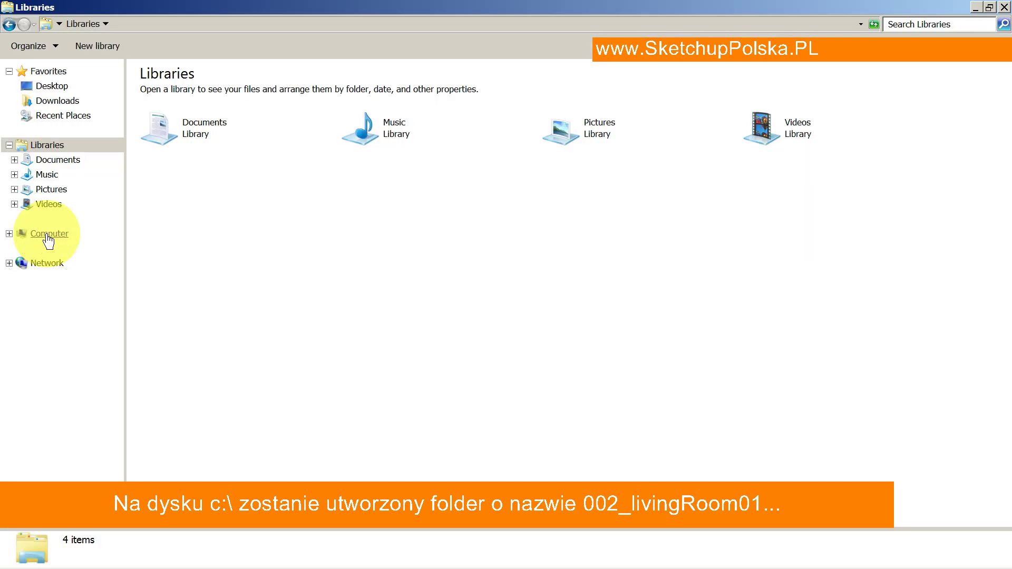
# Step: Browse through Computer and Local Disk (C:) into the 002_livingRoom01_www.SketchupPolska.PL folder
pyautogui.click(46, 236)
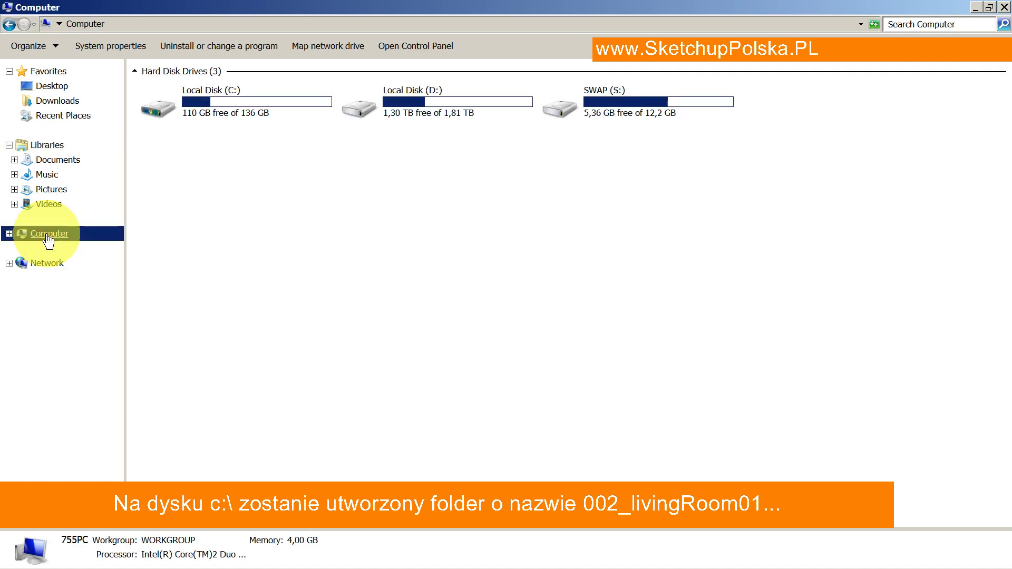
pyautogui.click(242, 94)
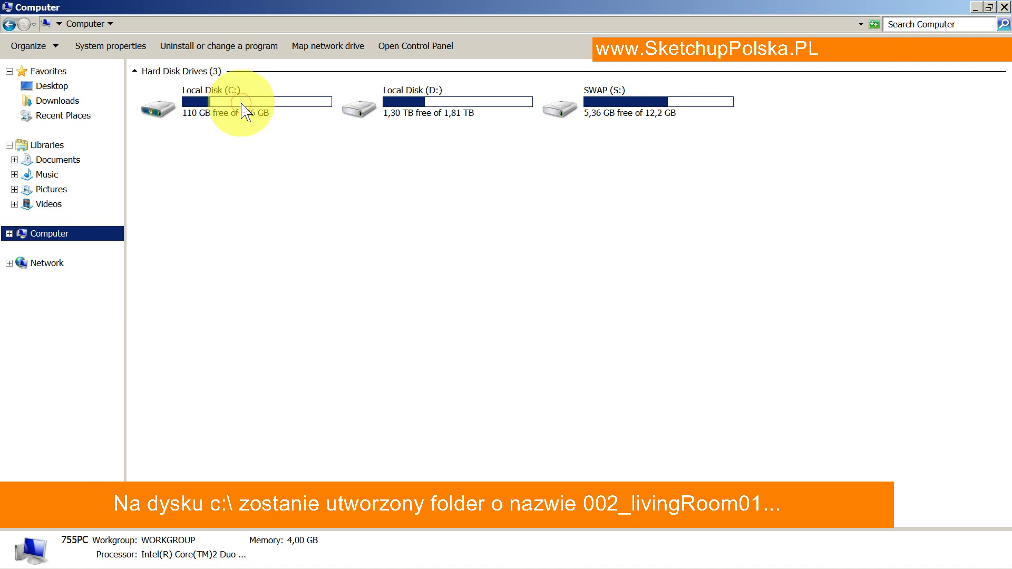
pyautogui.doubleClick(242, 104)
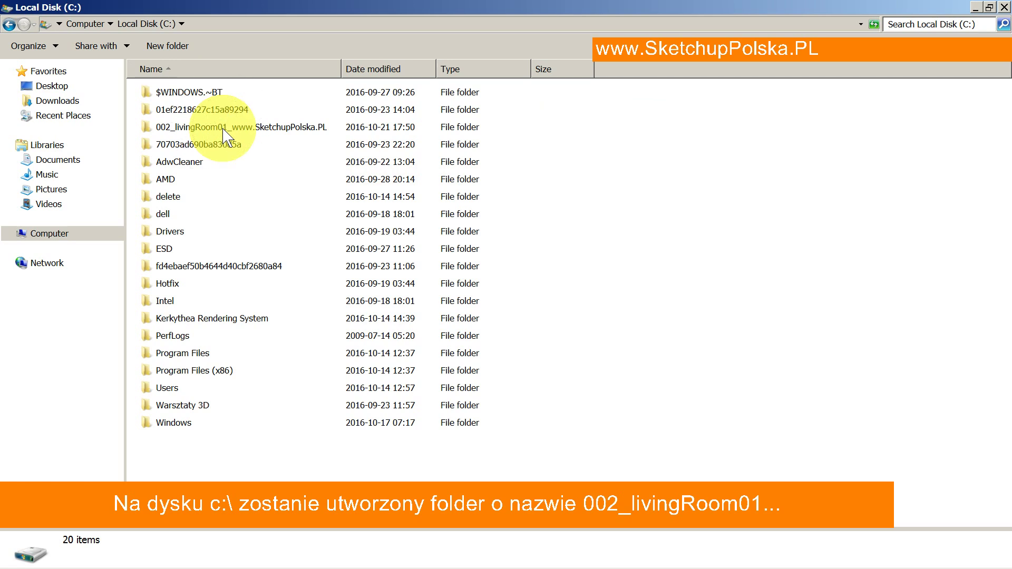
pyautogui.doubleClick(223, 129)
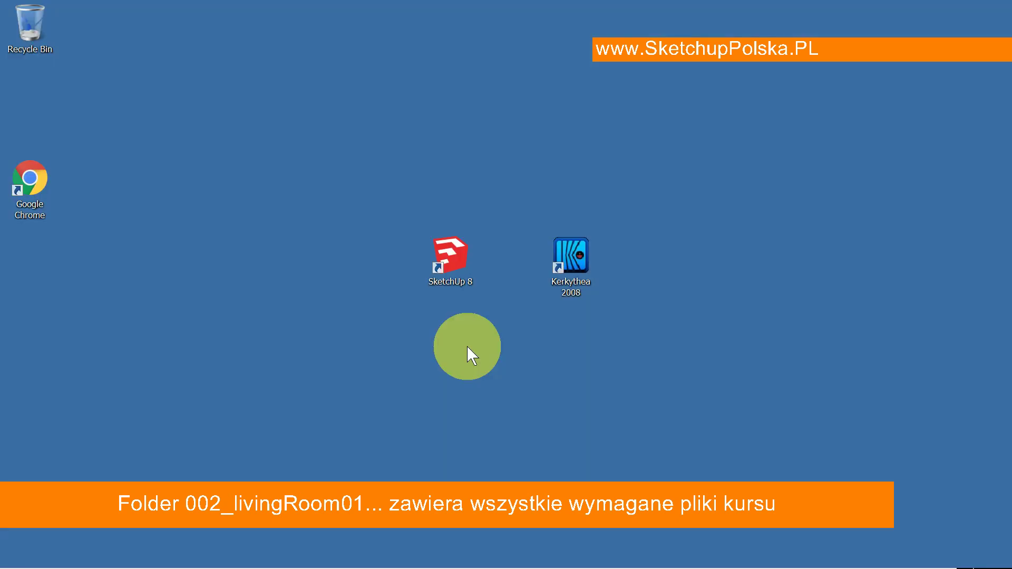
# Step: Launch SketchUp 8 from its desktop shortcut
pyautogui.doubleClick(448, 255)
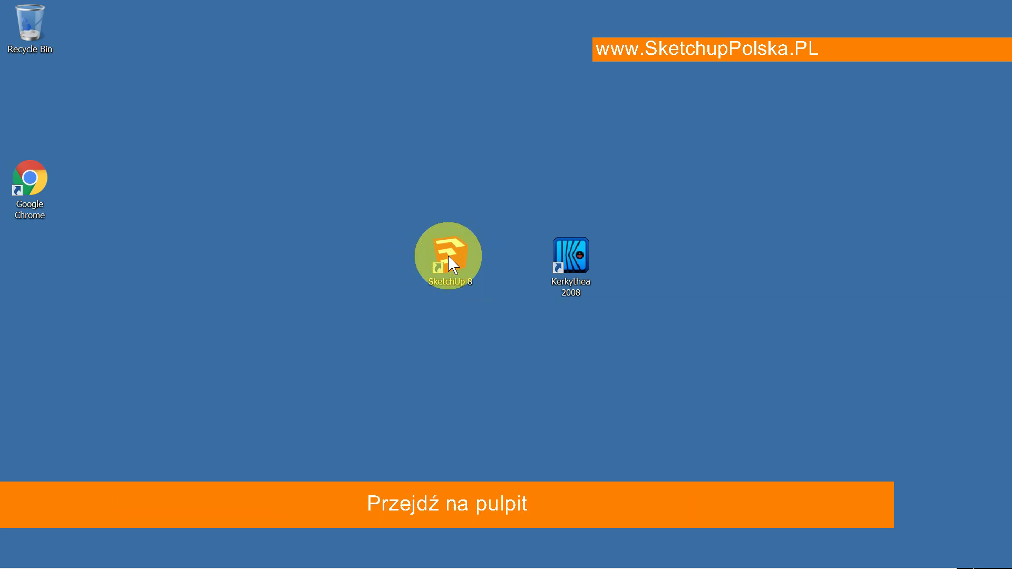
pyautogui.doubleClick(448, 255)
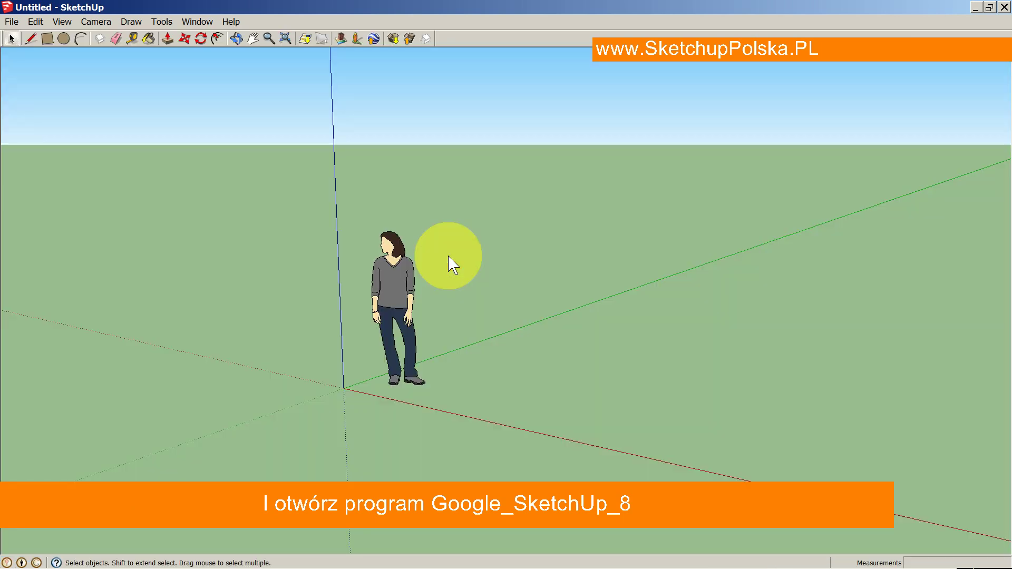
# Step: Open 01_LivingRoom01_SU from C:\002_livingRoom01_www.SketchupPolska.PL via File > Open
pyautogui.click(12, 22)
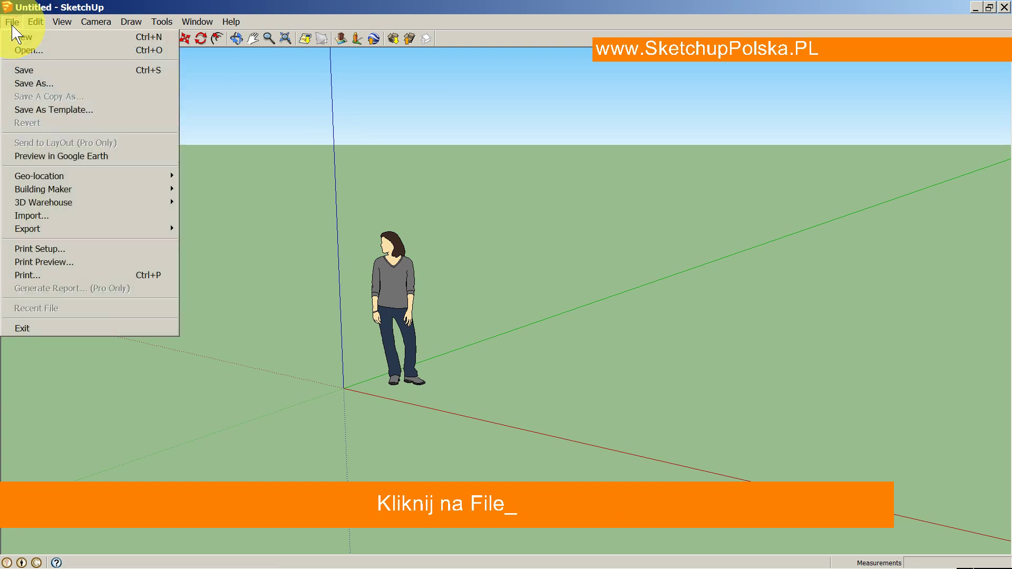
pyautogui.click(19, 54)
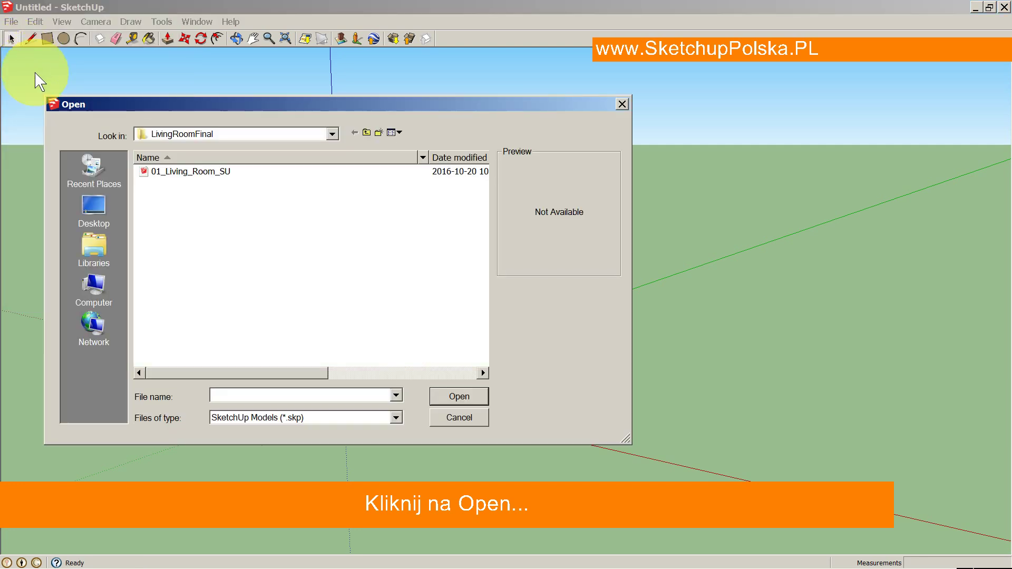
pyautogui.click(93, 290)
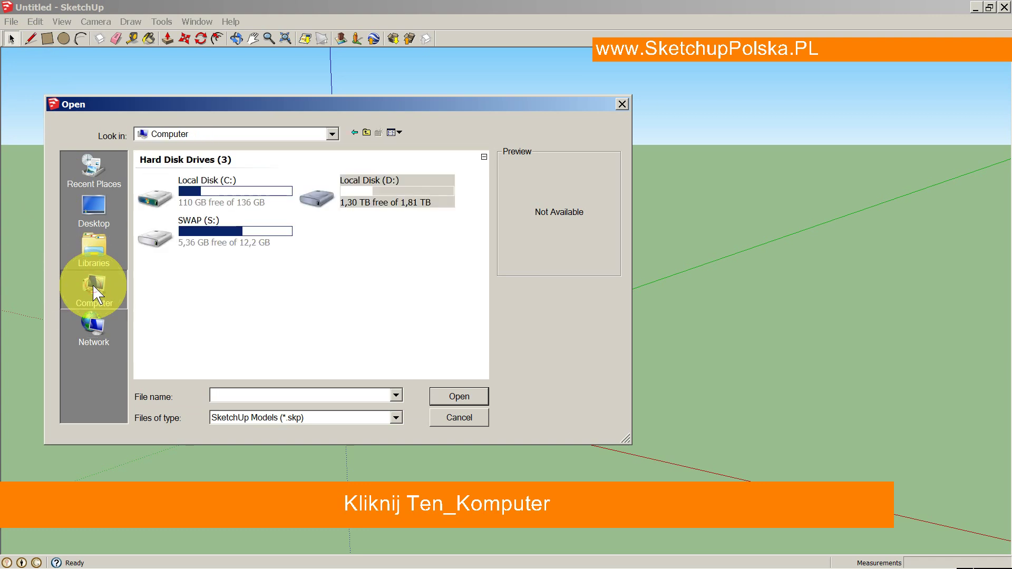
pyautogui.doubleClick(220, 200)
pyautogui.moveTo(236, 198)
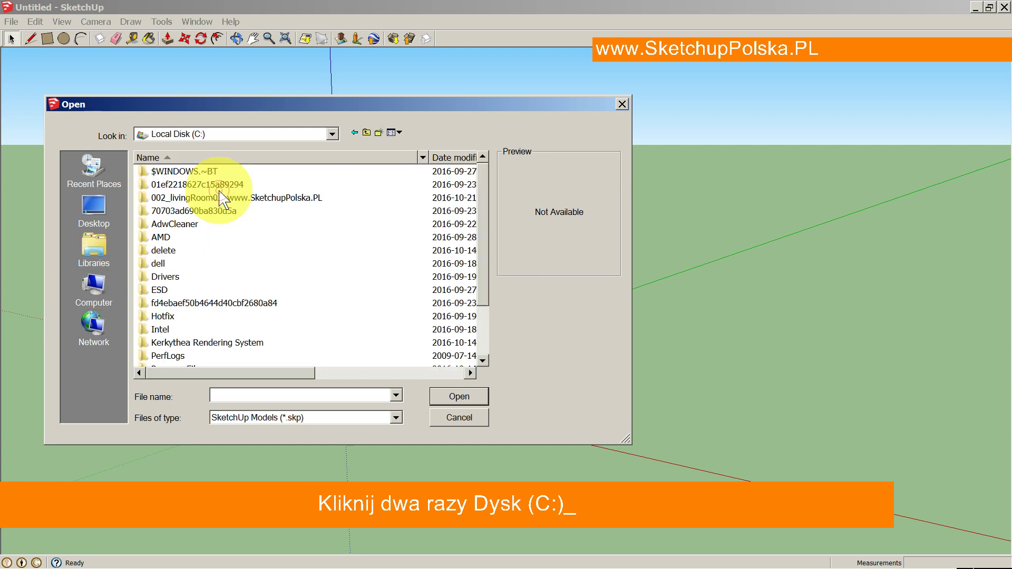
pyautogui.doubleClick(186, 199)
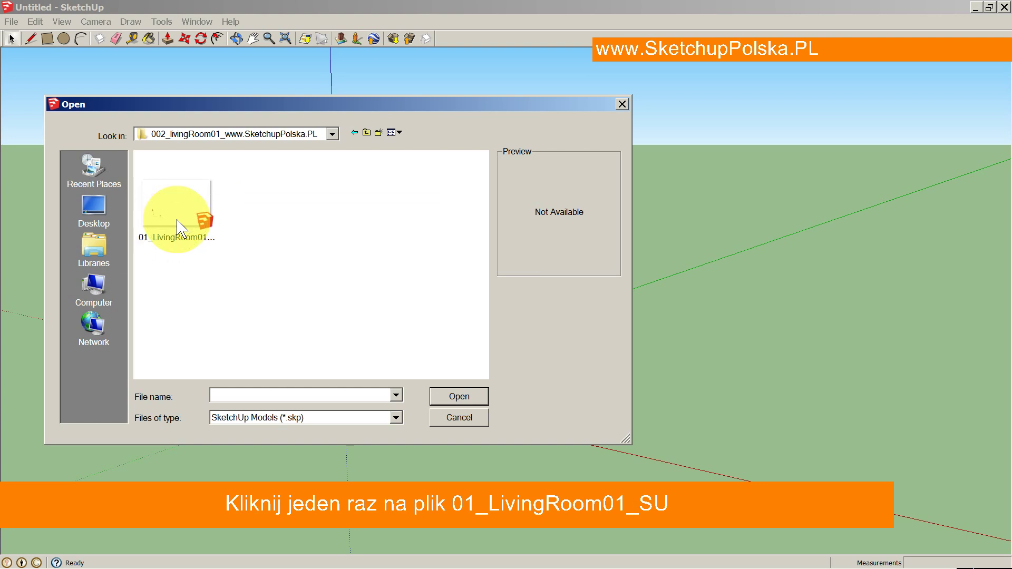
pyautogui.click(177, 221)
pyautogui.click(178, 221)
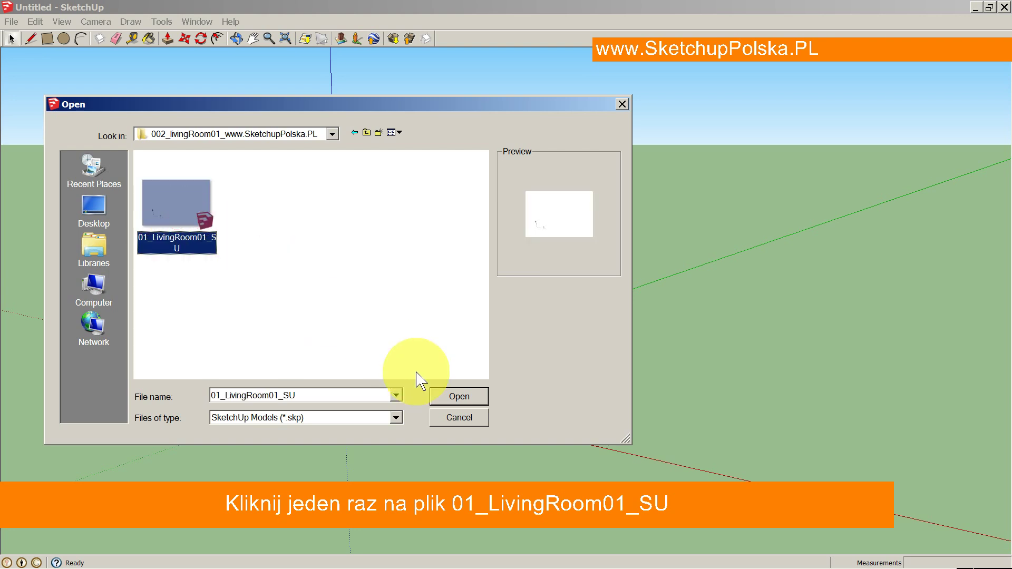
pyautogui.click(455, 405)
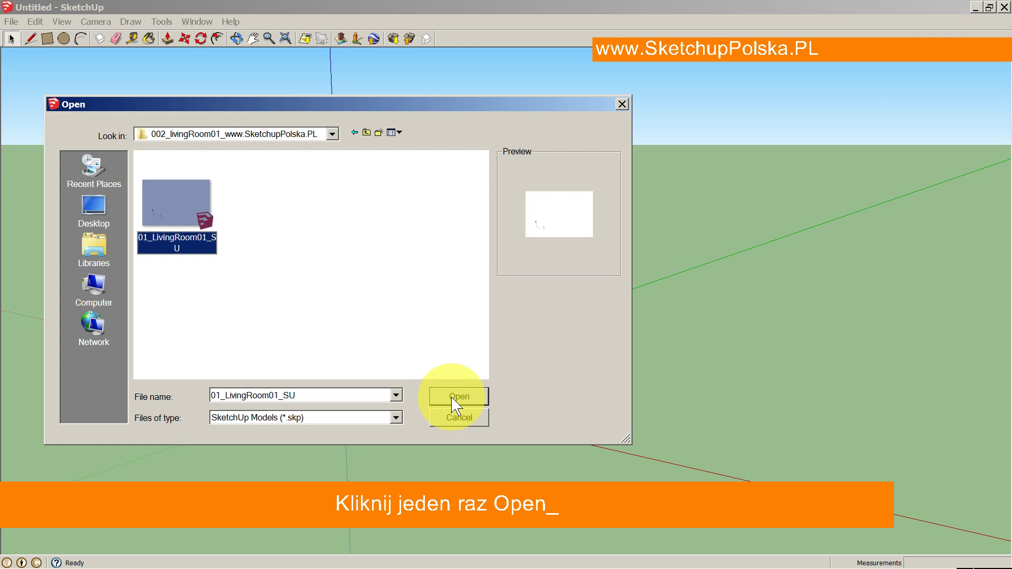
pyautogui.click(452, 399)
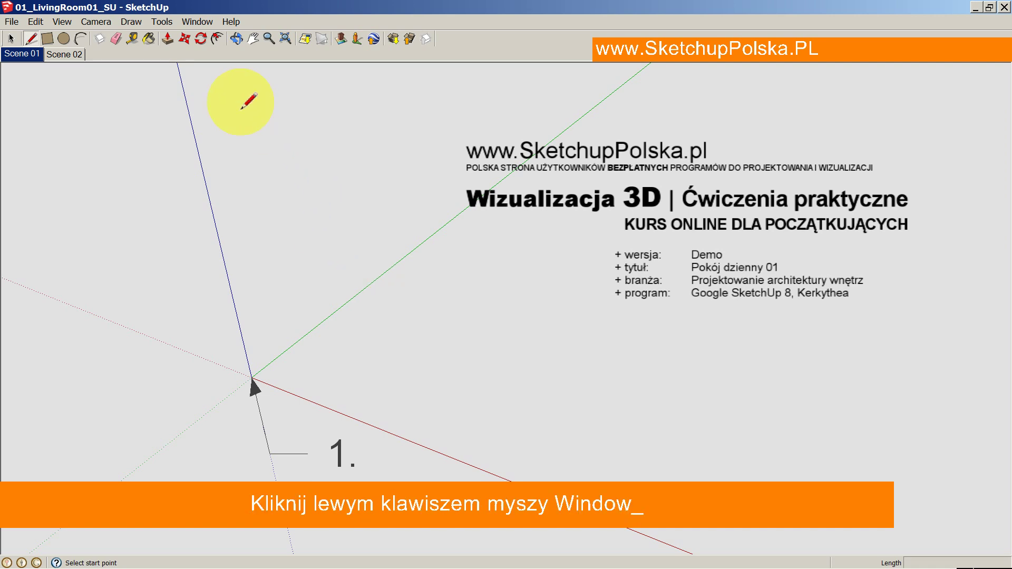
# Step: Show the Components panel from the Window menu and move it to the right edge
pyautogui.click(195, 20)
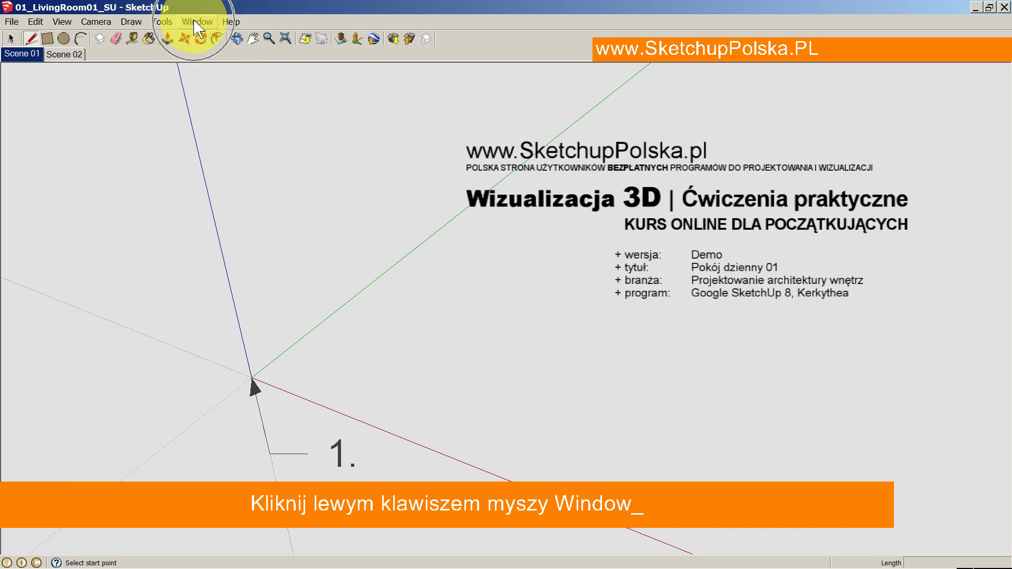
pyautogui.click(195, 21)
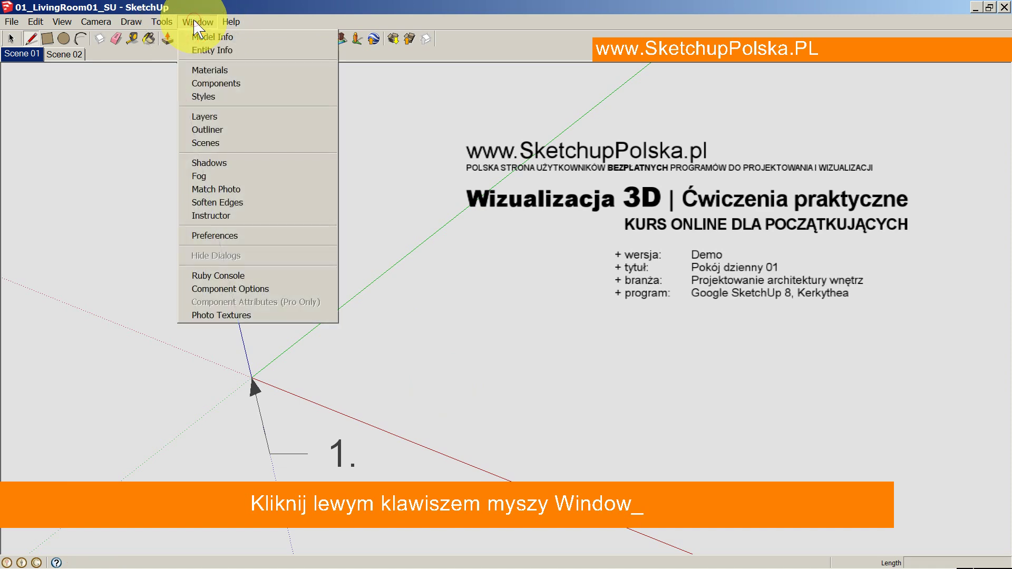
pyautogui.click(215, 84)
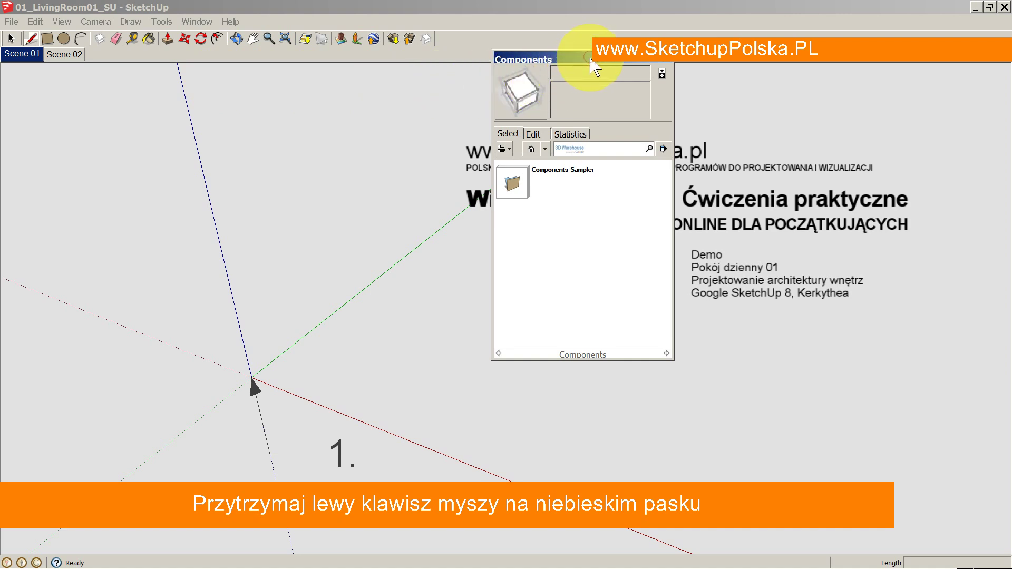
pyautogui.moveTo(591, 59); pyautogui.dragTo(928, 70)
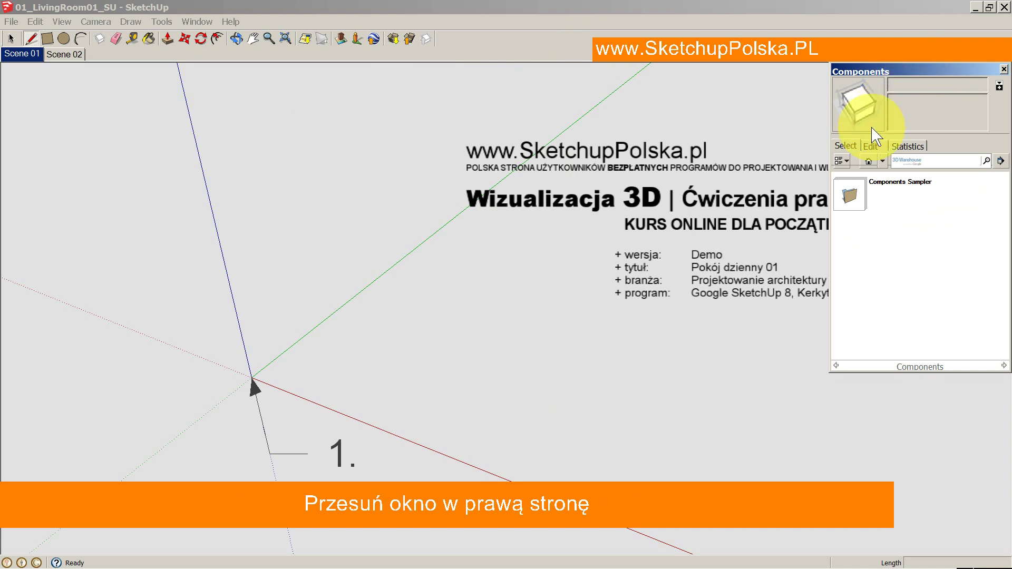
# Step: Switch the Components list to Details view and show the In Model components
pyautogui.click(845, 161)
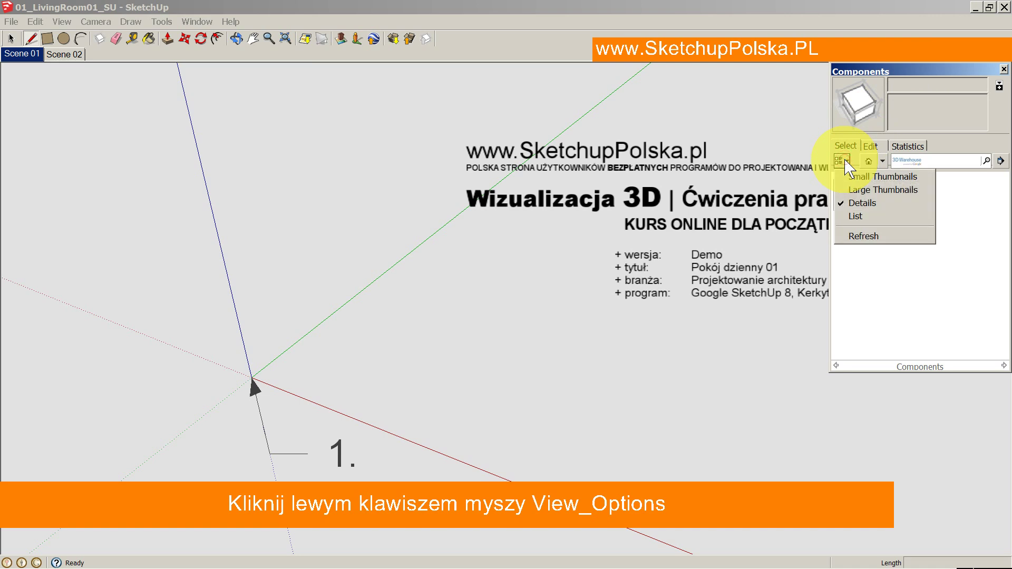
pyautogui.click(860, 203)
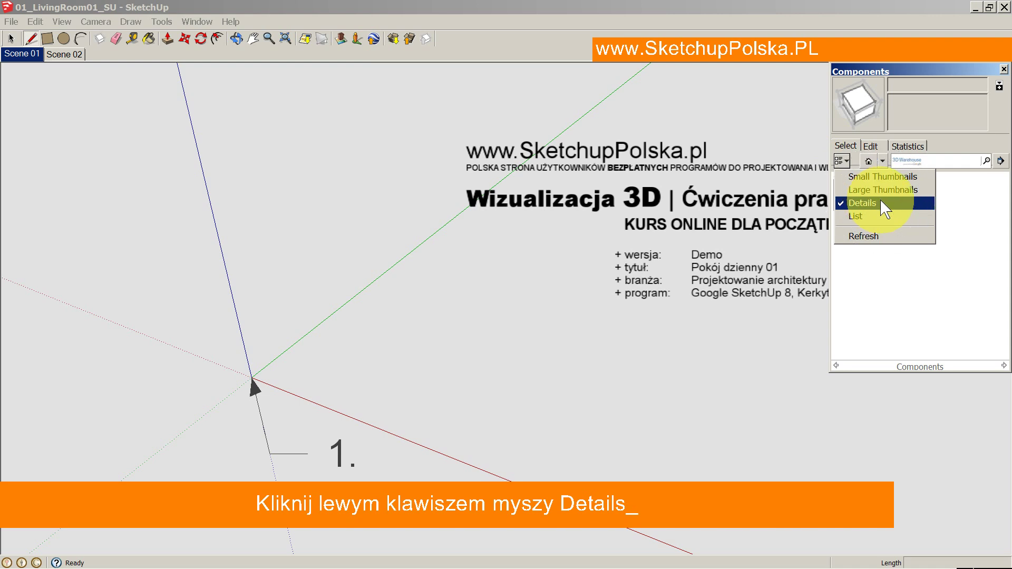
pyautogui.click(881, 202)
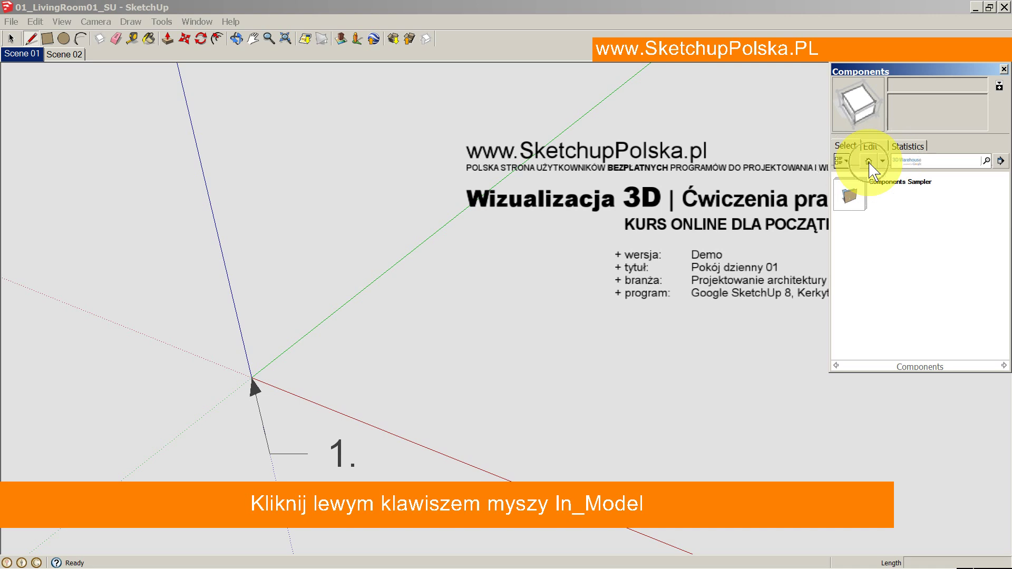
pyautogui.click(869, 162)
pyautogui.click(869, 163)
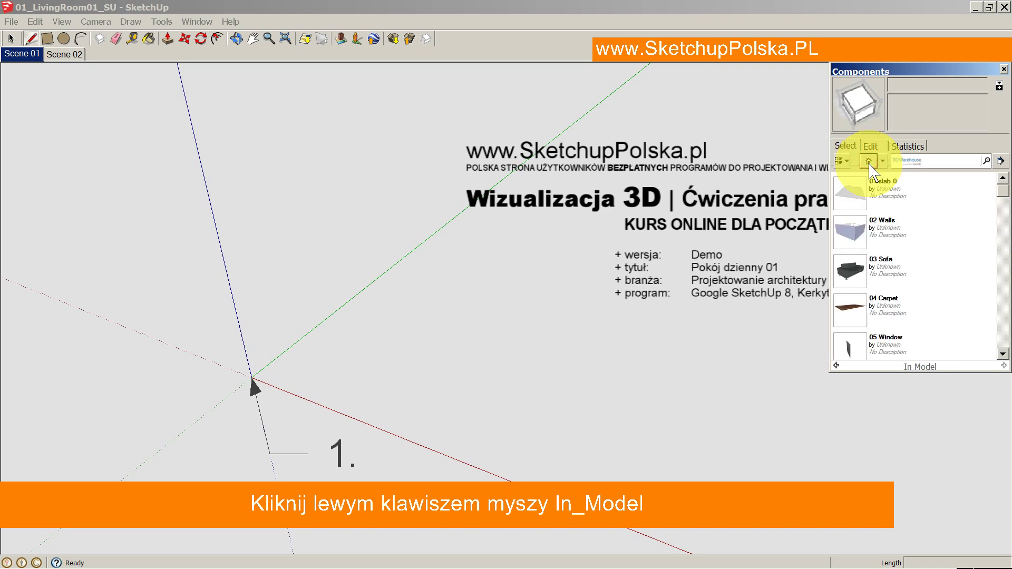
# Step: Place the 01 slab 0 and 02 Walls components at point 1
pyautogui.click(855, 200)
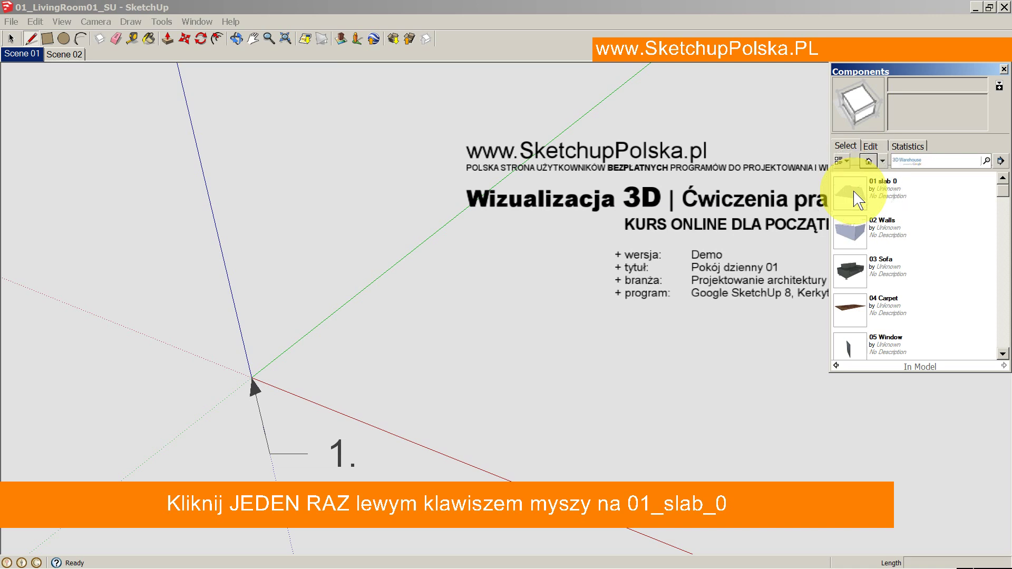
pyautogui.click(856, 201)
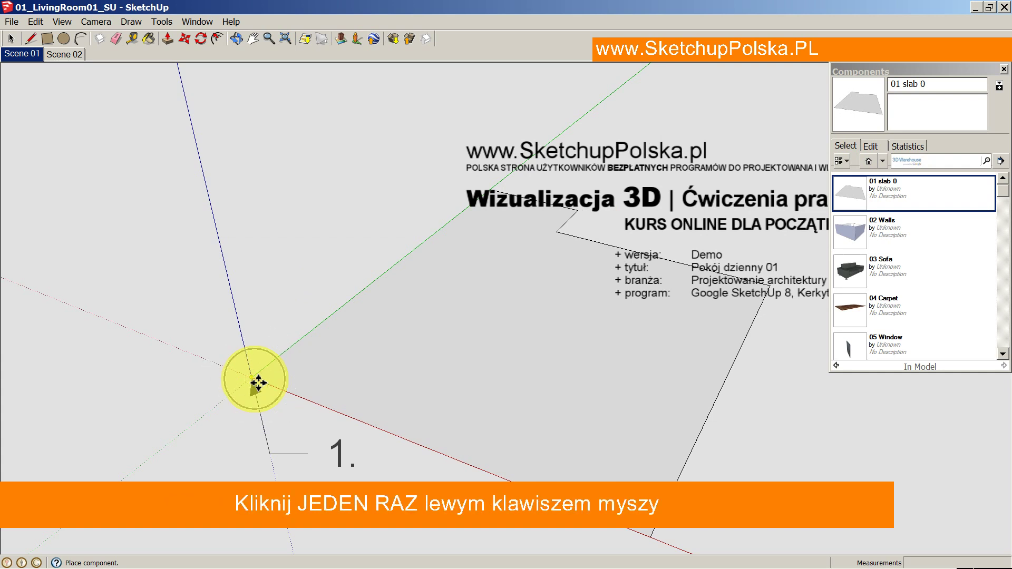
pyautogui.click(257, 382)
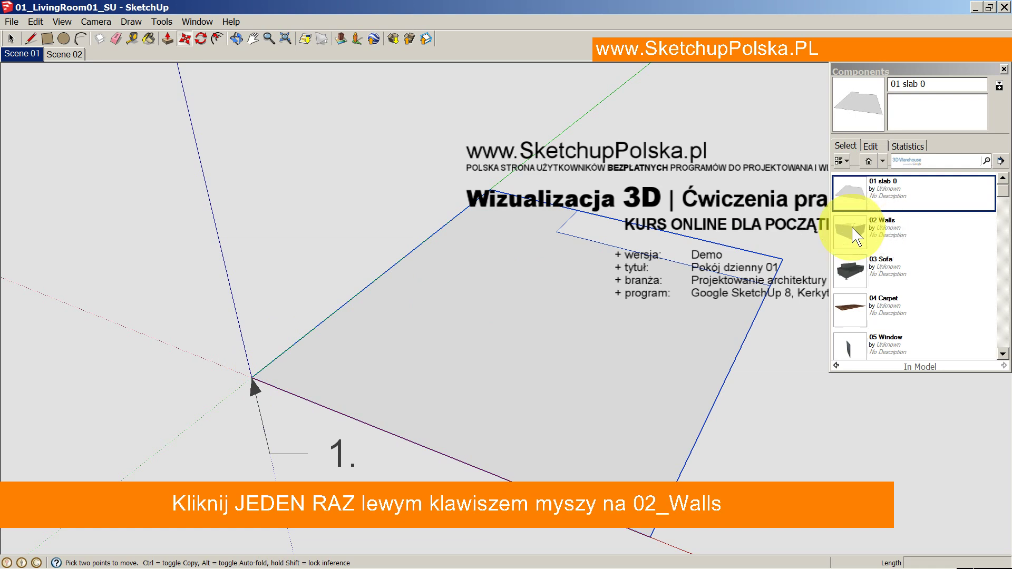
pyautogui.click(857, 236)
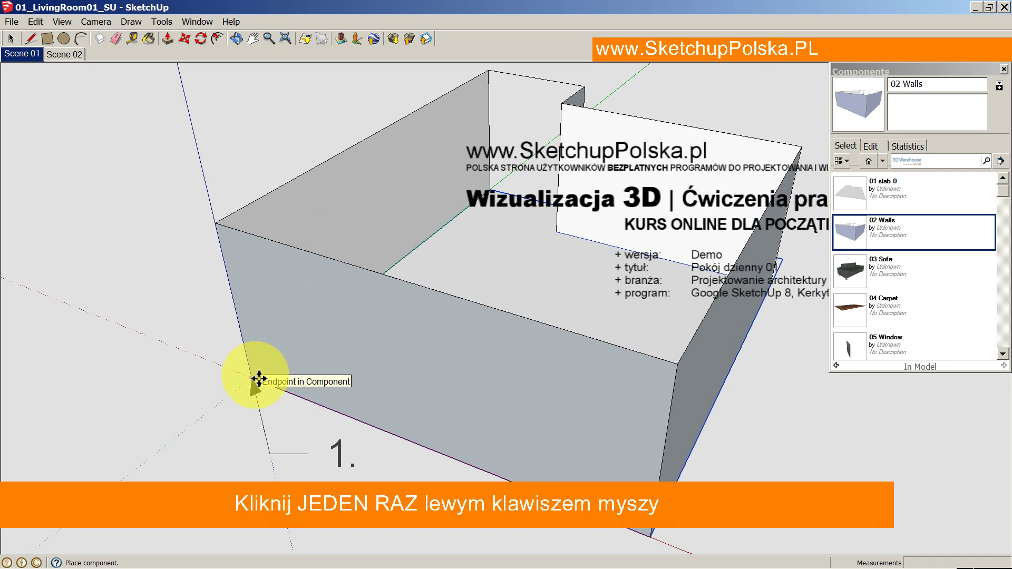
pyautogui.click(259, 379)
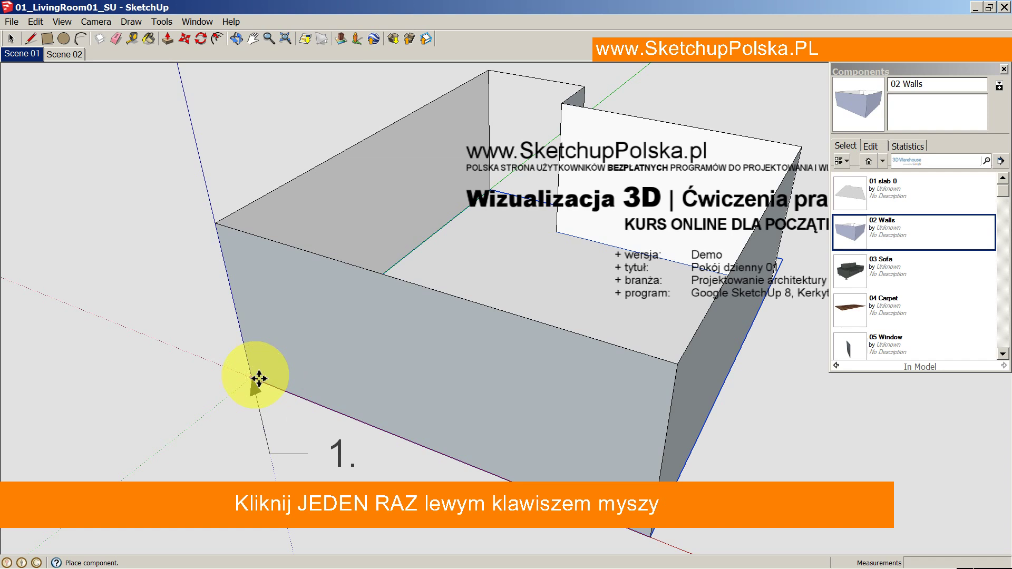
pyautogui.click(259, 378)
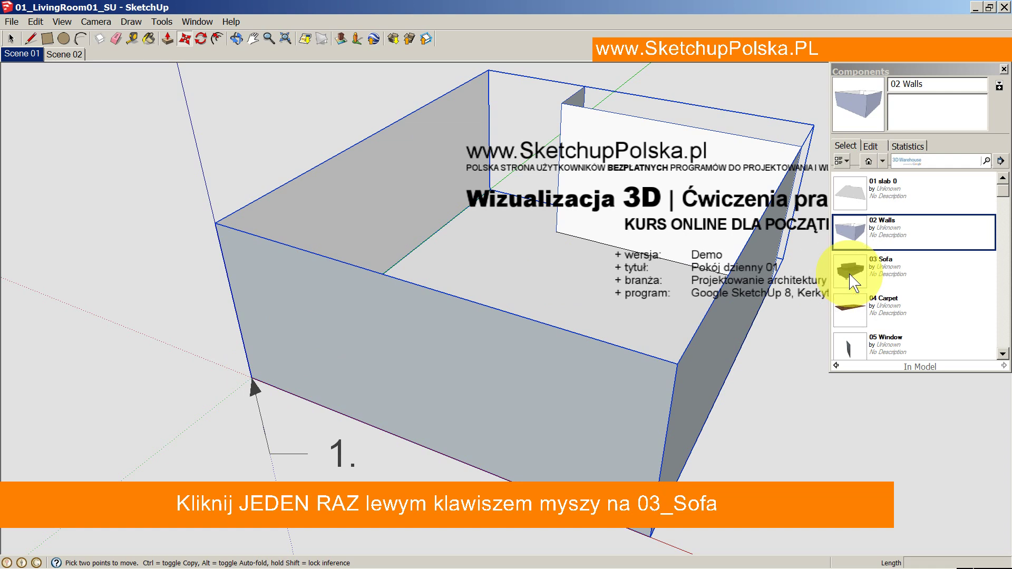
# Step: Place the 03 Sofa, 04 Carpet and 05 Window components at point 1
pyautogui.click(854, 284)
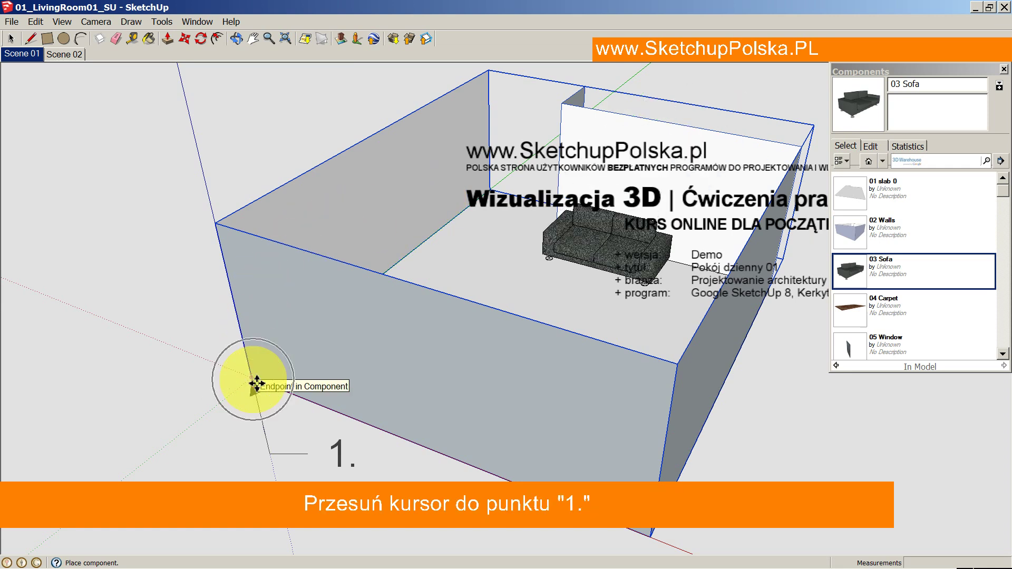
pyautogui.click(256, 383)
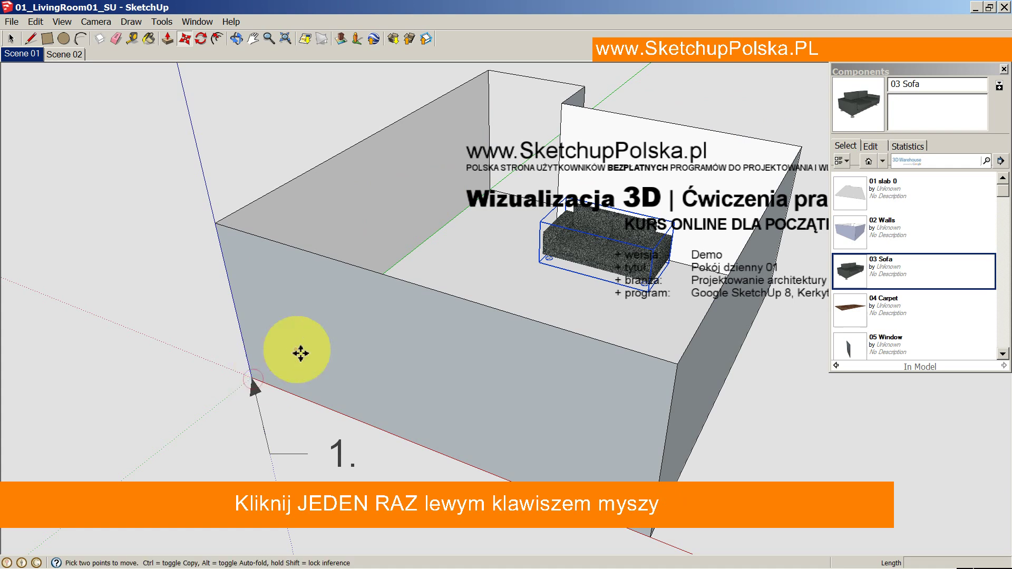
pyautogui.click(855, 315)
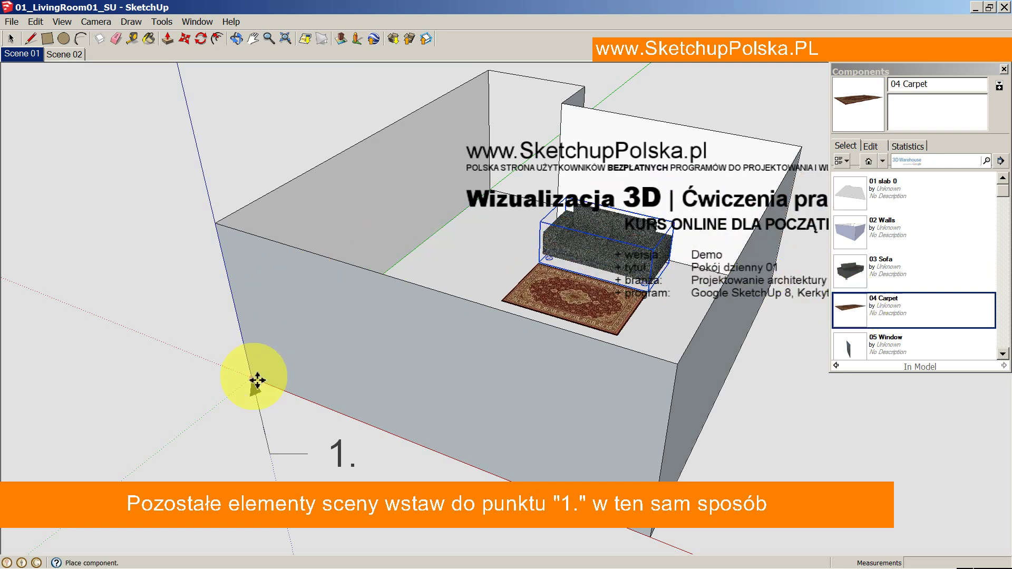
pyautogui.click(257, 379)
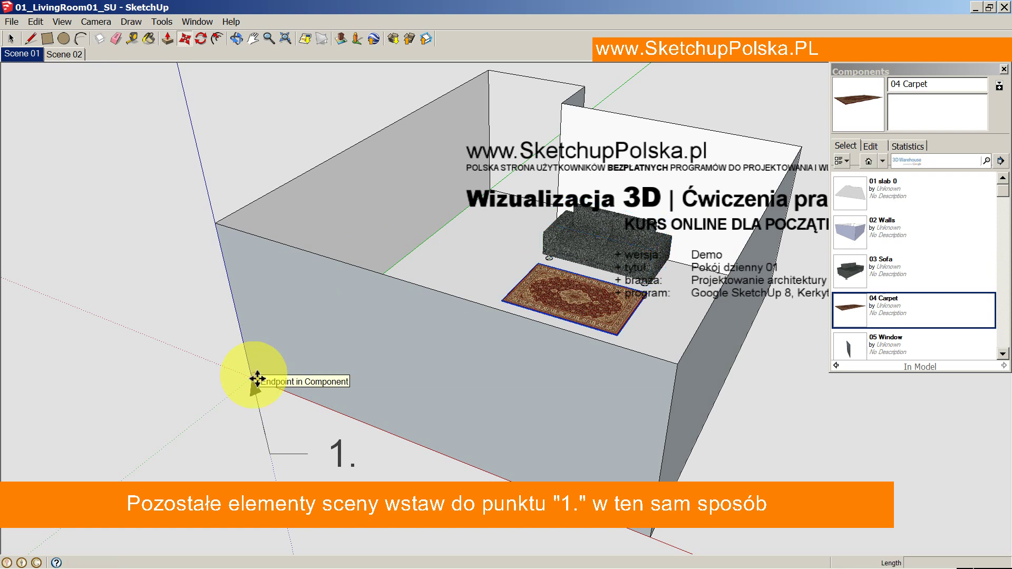
pyautogui.click(258, 379)
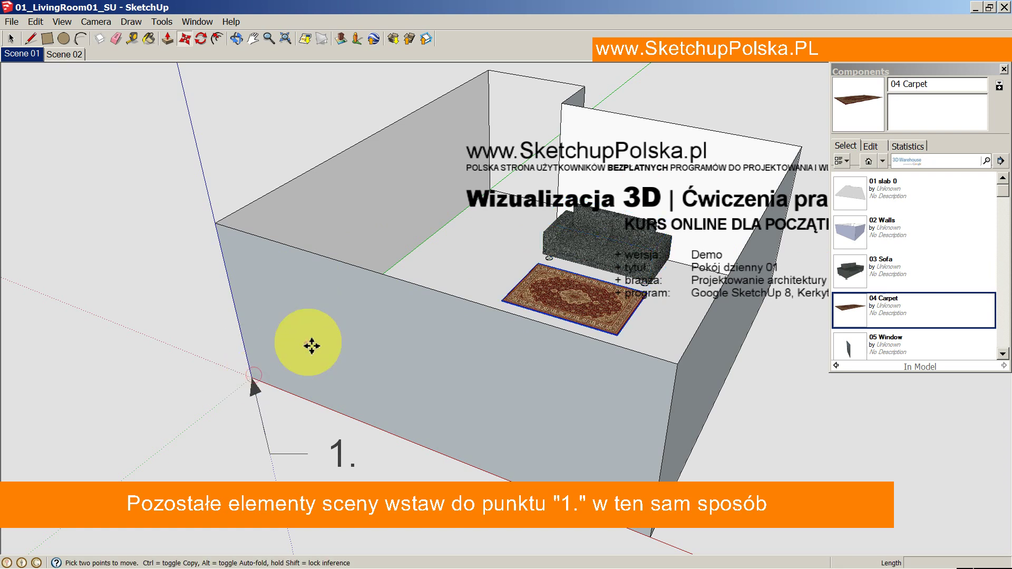
pyautogui.click(849, 349)
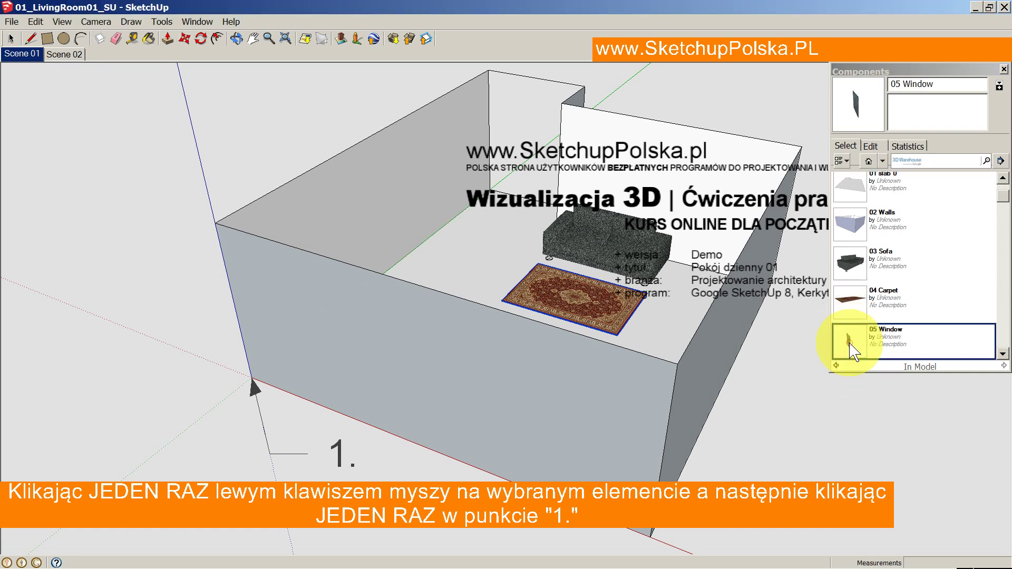
pyautogui.click(258, 381)
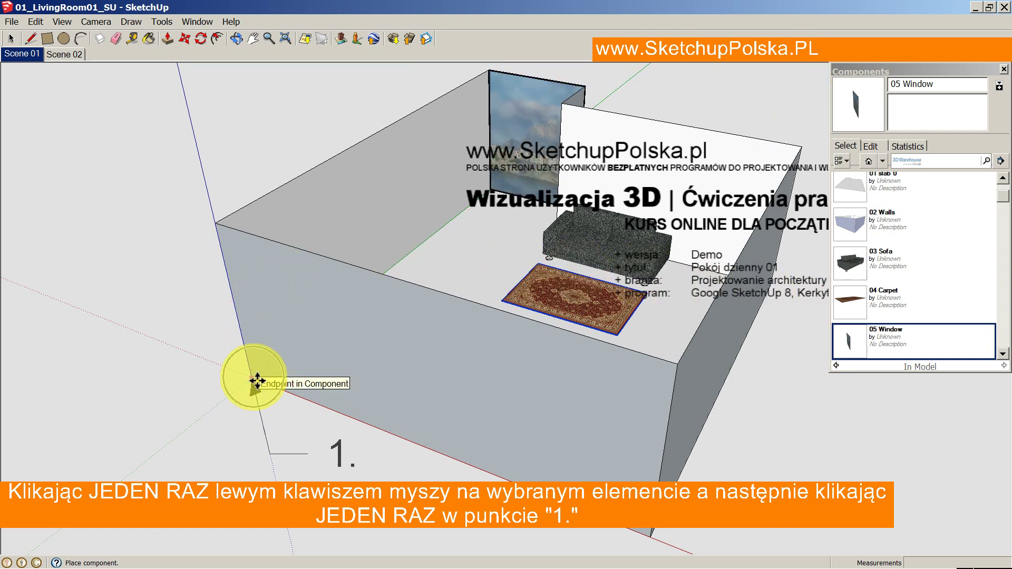
pyautogui.click(257, 380)
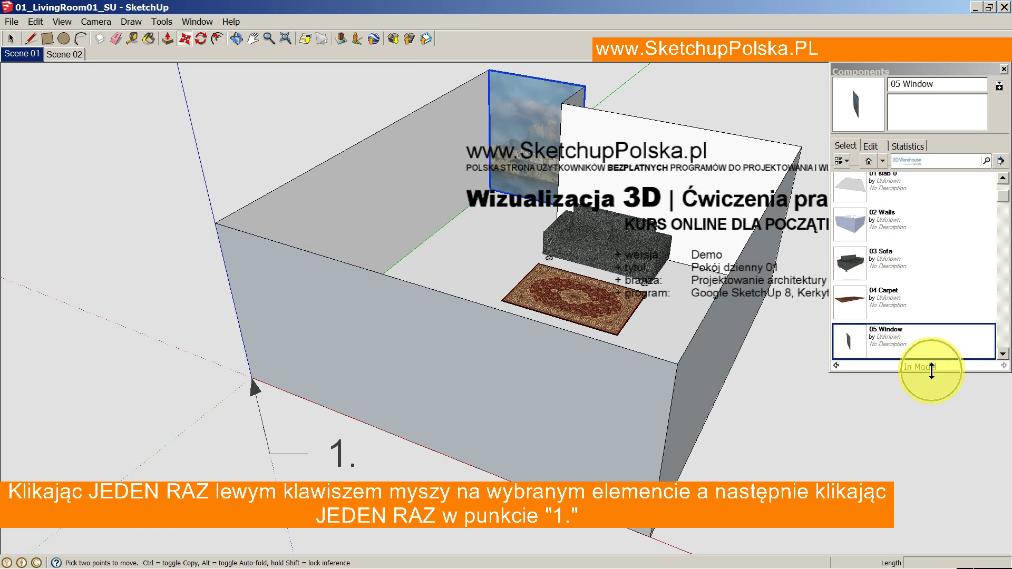
# Step: Lengthen the Components list, place 06 Curtains at point 1, and pick 07 Slab 1
pyautogui.moveTo(932, 371); pyautogui.dragTo(943, 499)
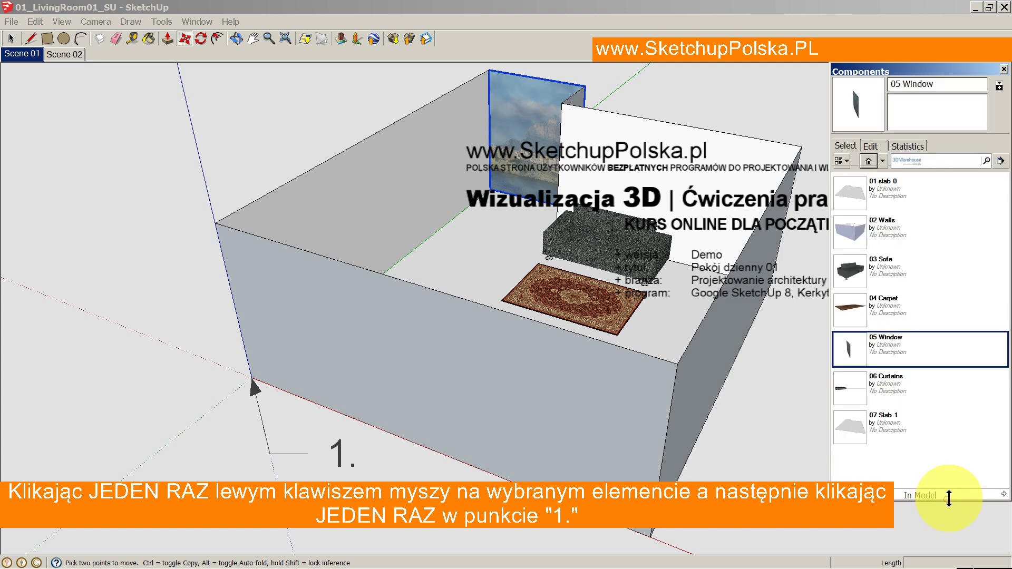
pyautogui.click(859, 390)
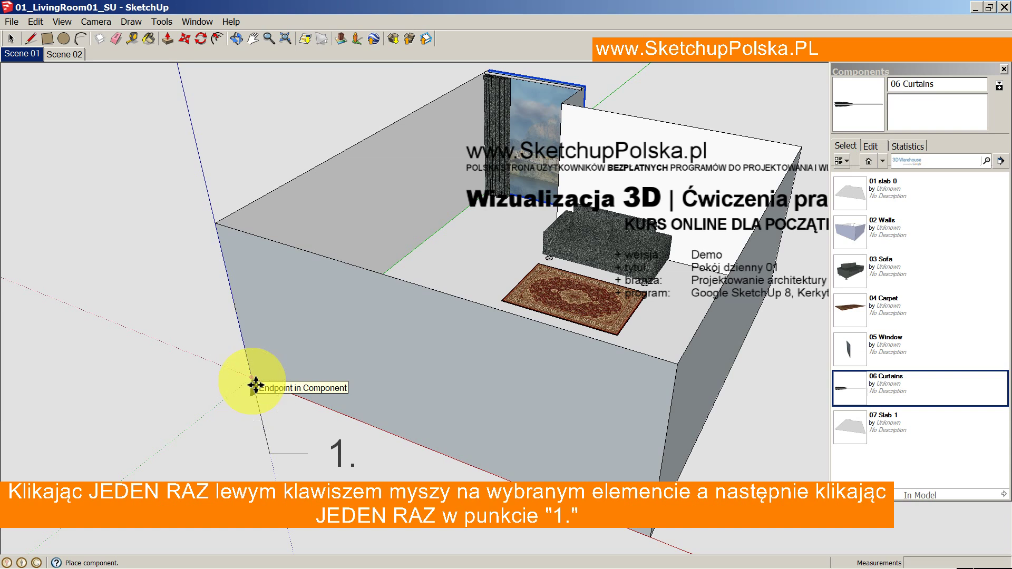
pyautogui.click(256, 386)
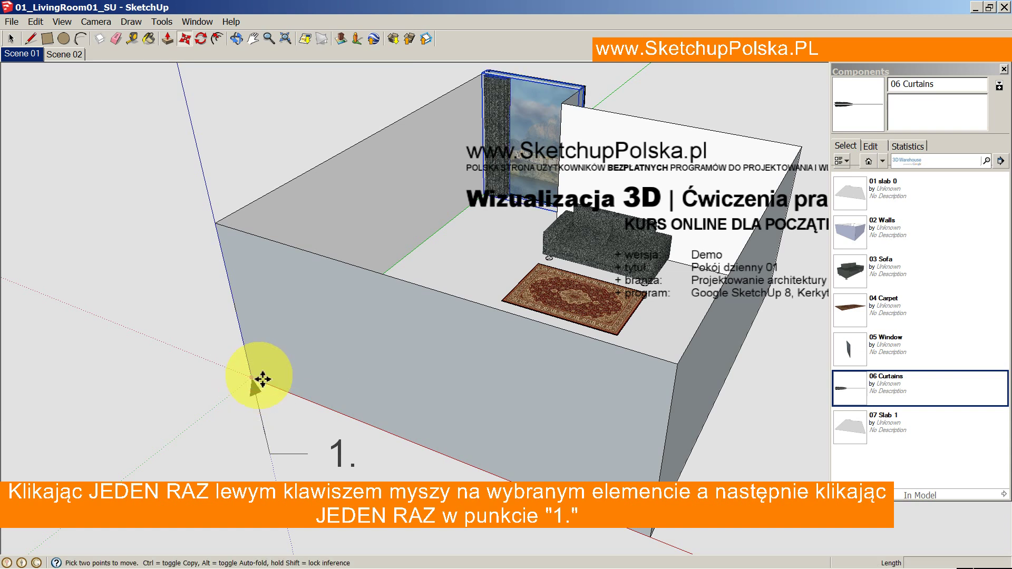
pyautogui.click(855, 434)
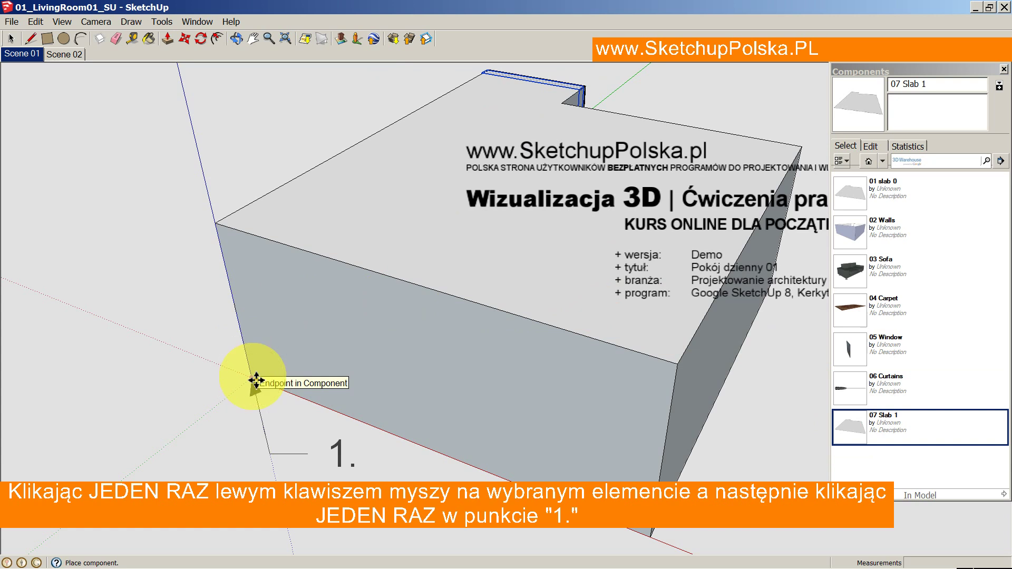
# Step: Place 07 Slab 1 as the upper slab, switch to Scene 02, and minimize SketchUp
pyautogui.click(256, 380)
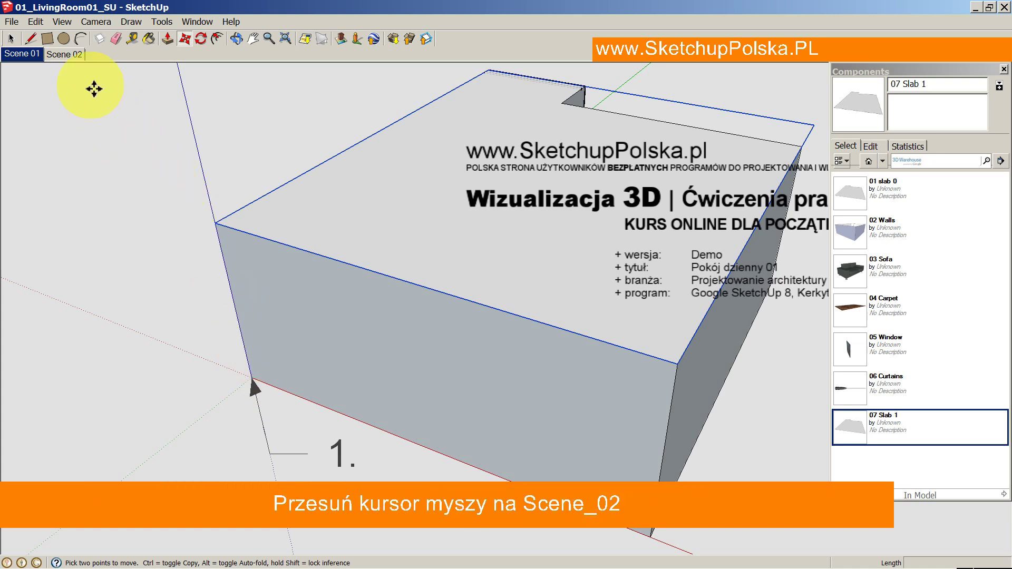
pyautogui.click(65, 55)
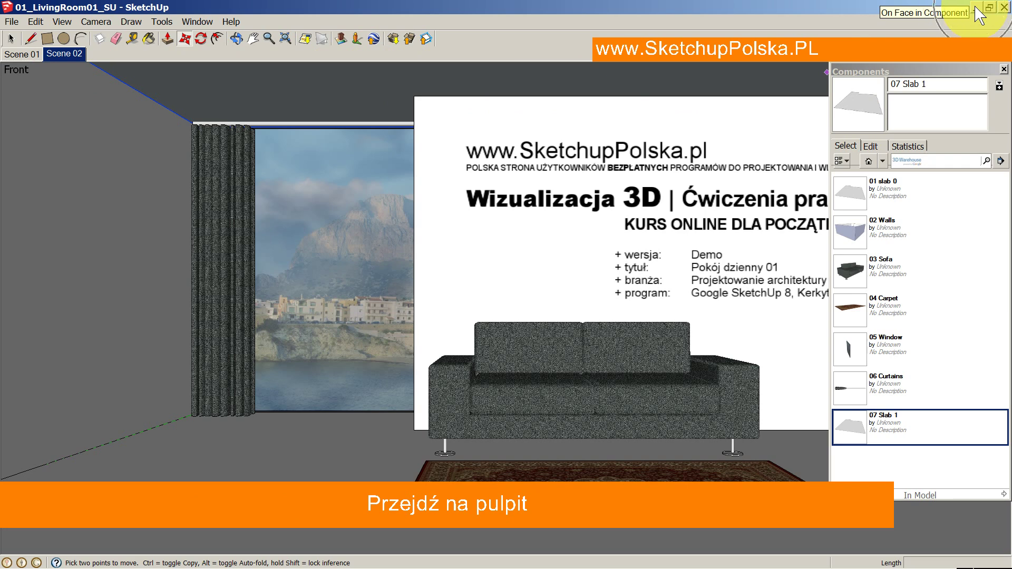
pyautogui.click(975, 6)
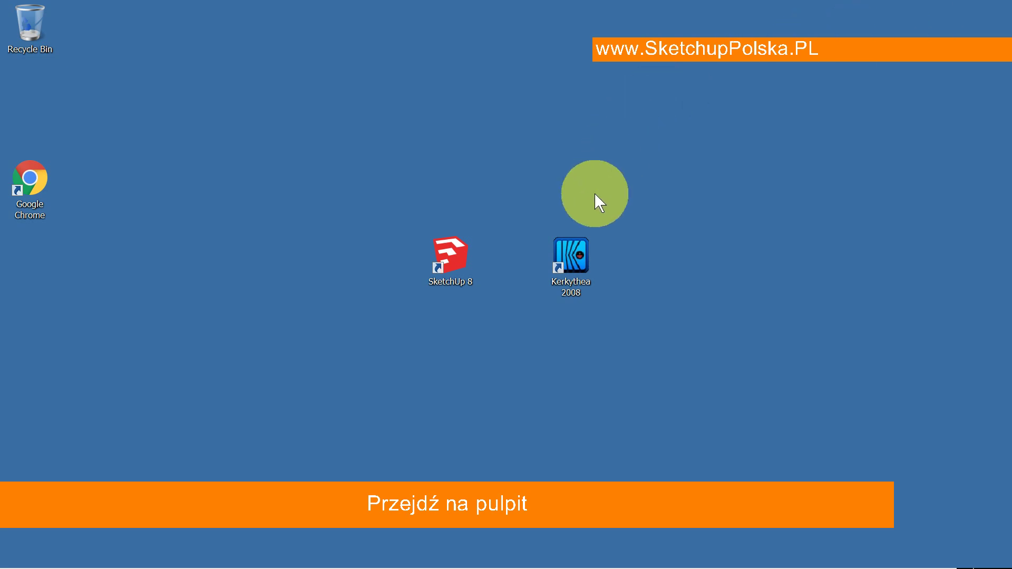
# Step: Launch Kerkythea 2008 Echo Edition from its desktop shortcut
pyautogui.click(569, 254)
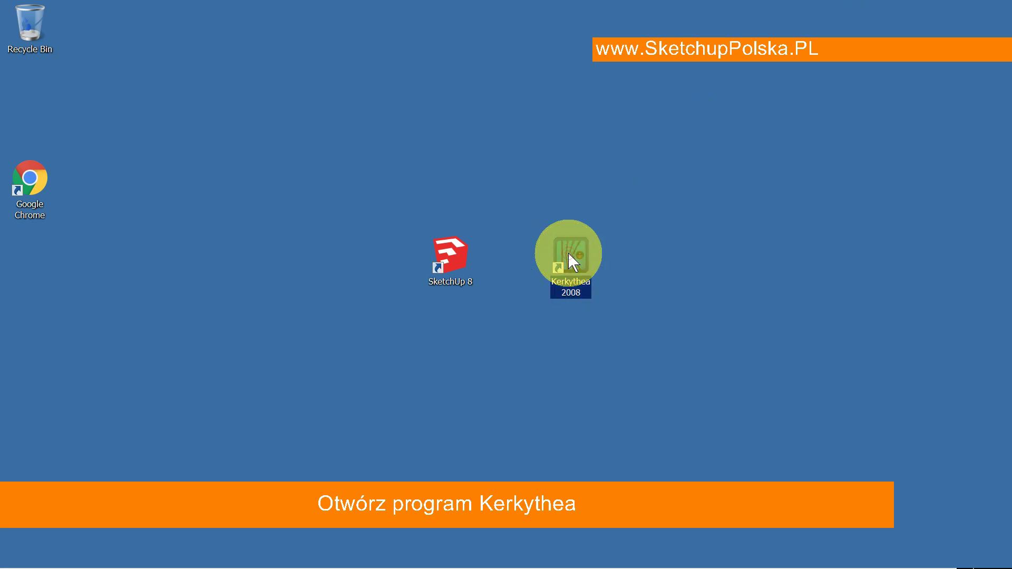
pyautogui.doubleClick(568, 252)
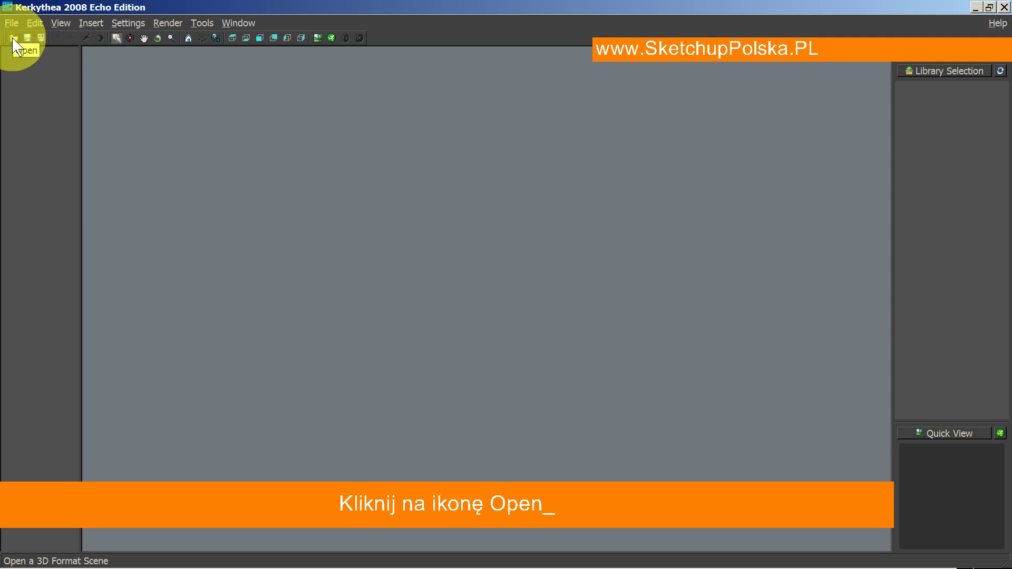
# Step: Browse to C:\002_livingRoom01 and select 02_LivingRoom01_KT.kzx as the scene to open
pyautogui.click(13, 38)
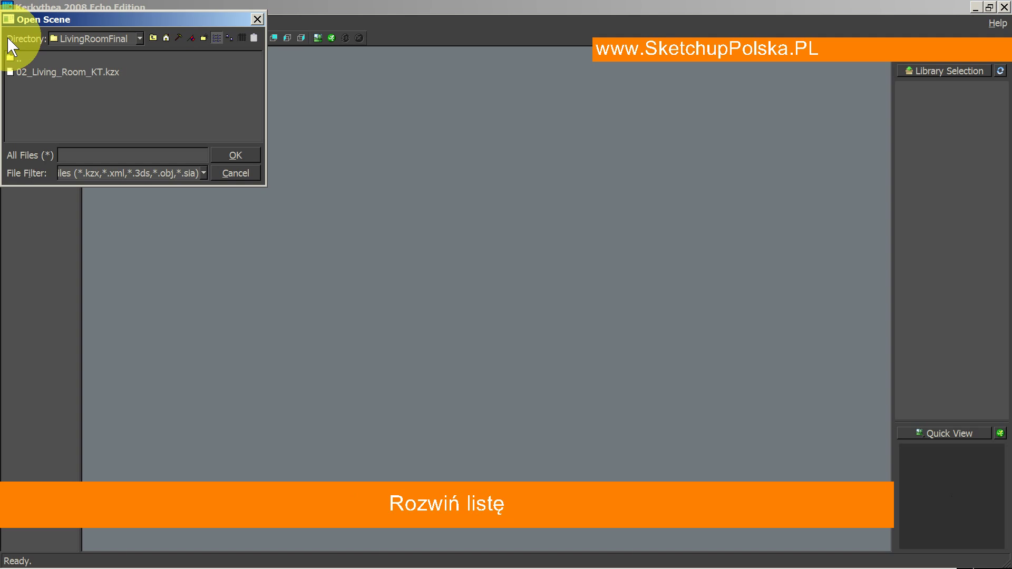
pyautogui.click(141, 37)
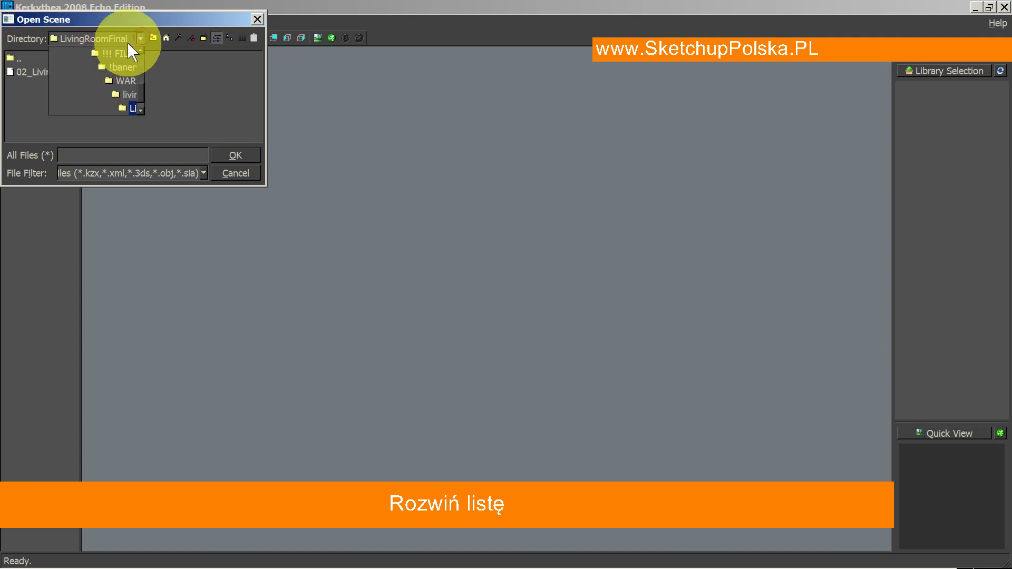
pyautogui.scroll(2, 98, 86)
pyautogui.scroll(2, 98, 87)
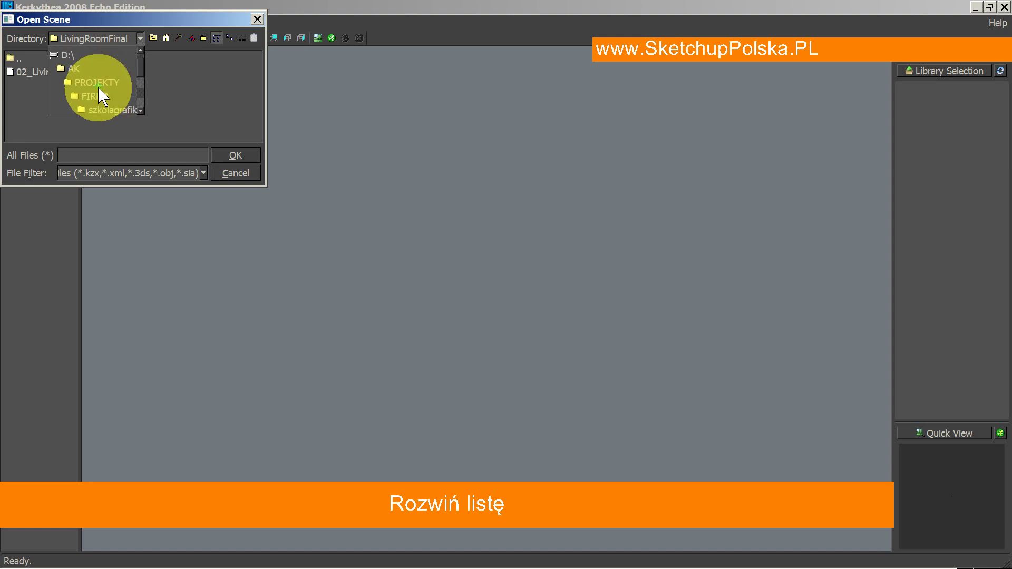
pyautogui.scroll(2, 98, 87)
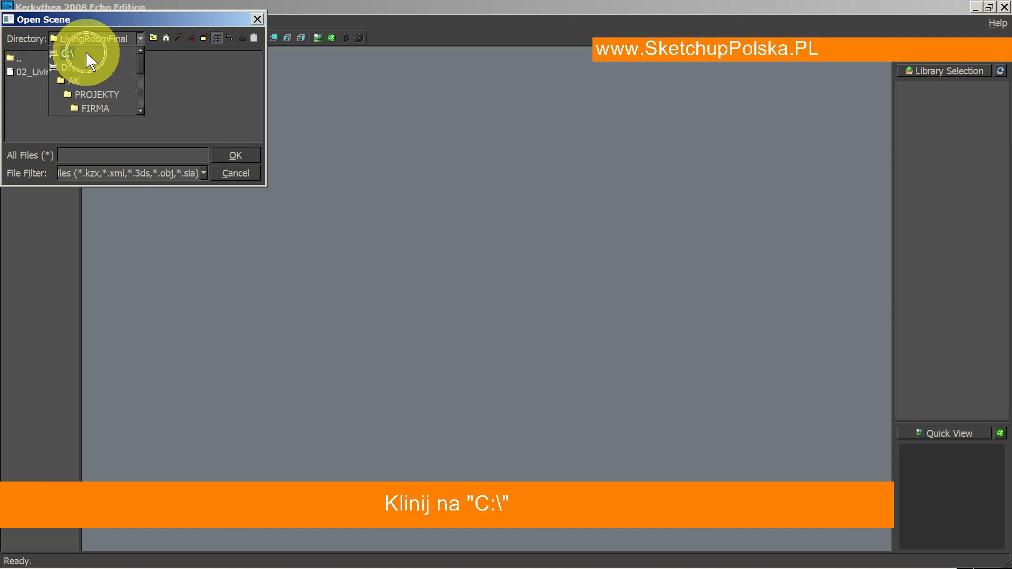
pyautogui.click(66, 52)
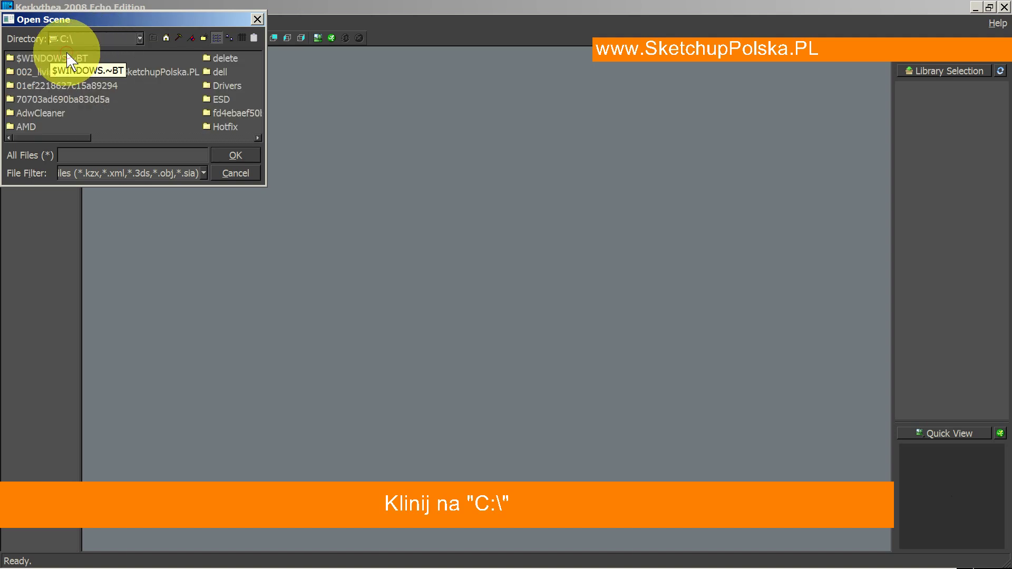
pyautogui.click(48, 73)
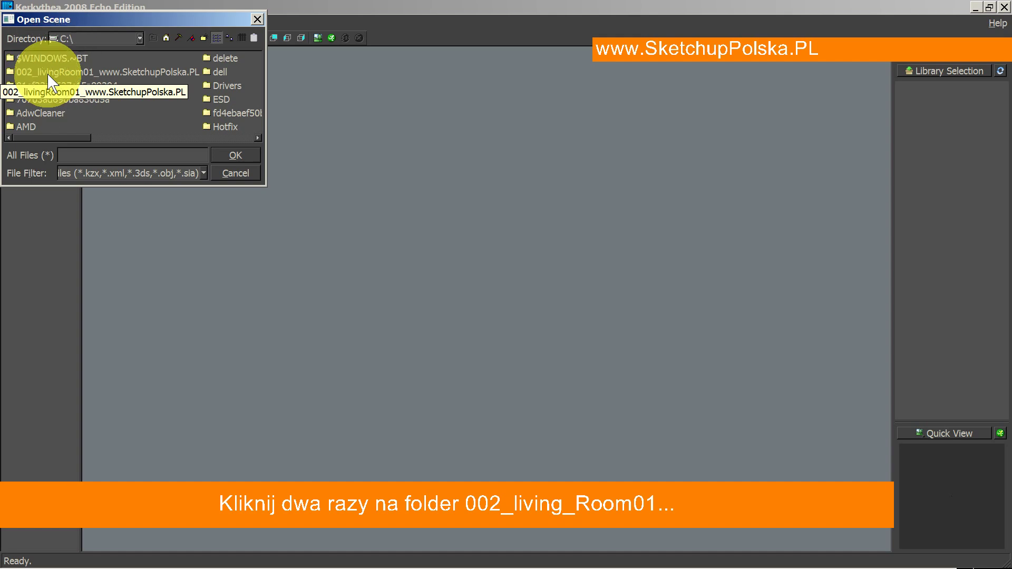
pyautogui.doubleClick(47, 74)
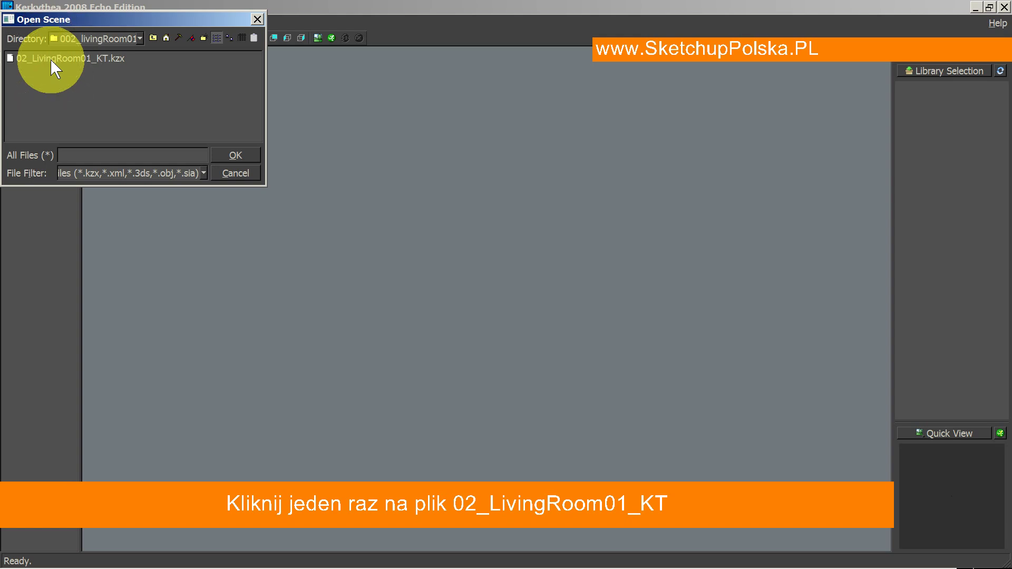
pyautogui.click(50, 59)
pyautogui.click(51, 59)
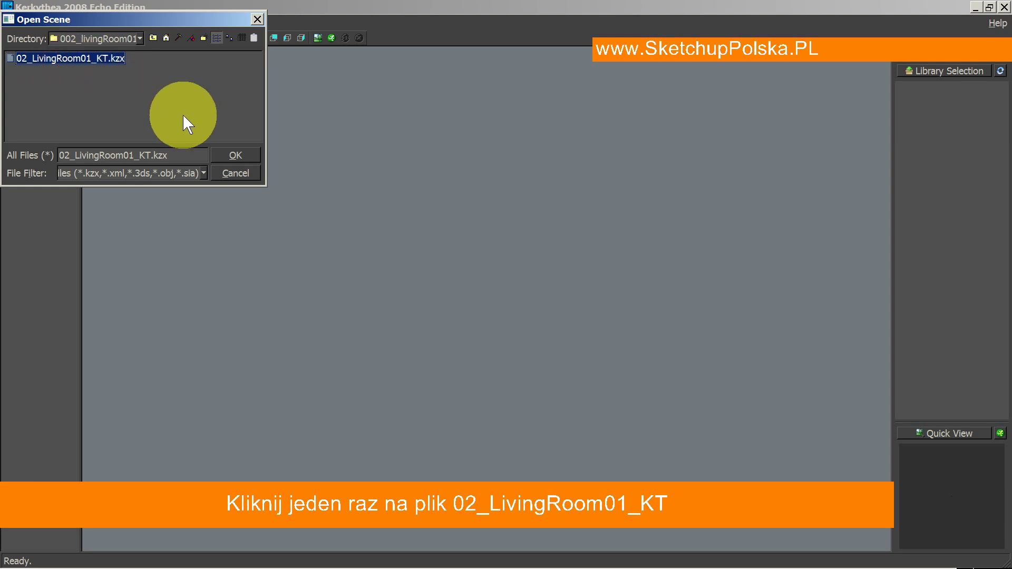
# Step: Load the 02_LivingRoom01_KT scene and bring up its camera 1, 1280x720 render settings
pyautogui.click(235, 156)
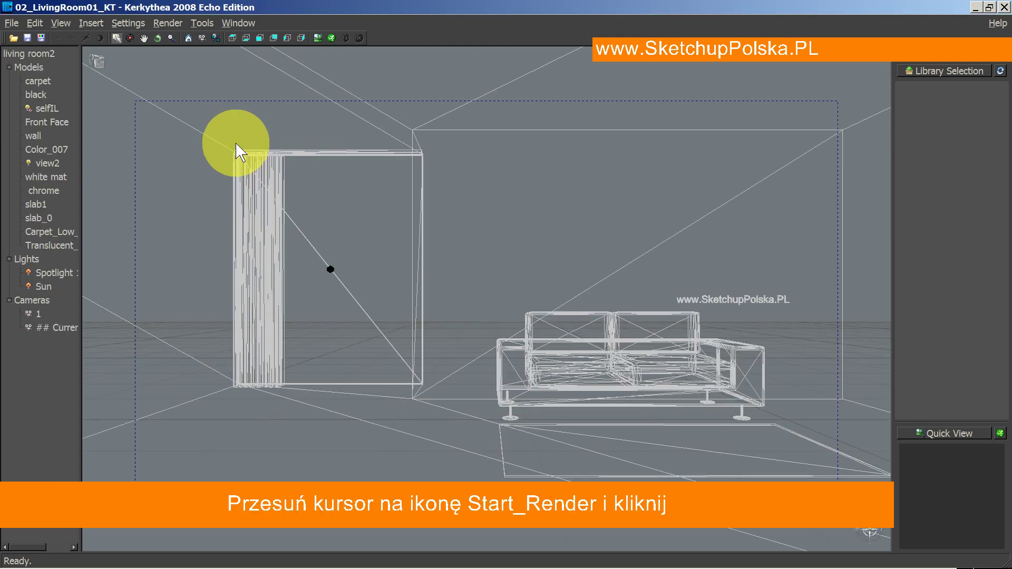
pyautogui.click(331, 42)
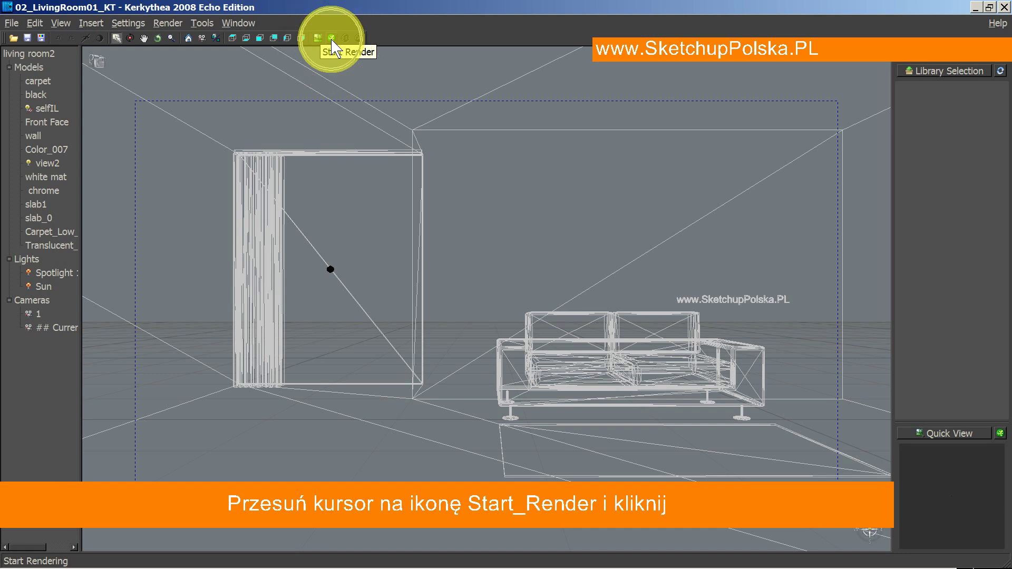
pyautogui.click(331, 42)
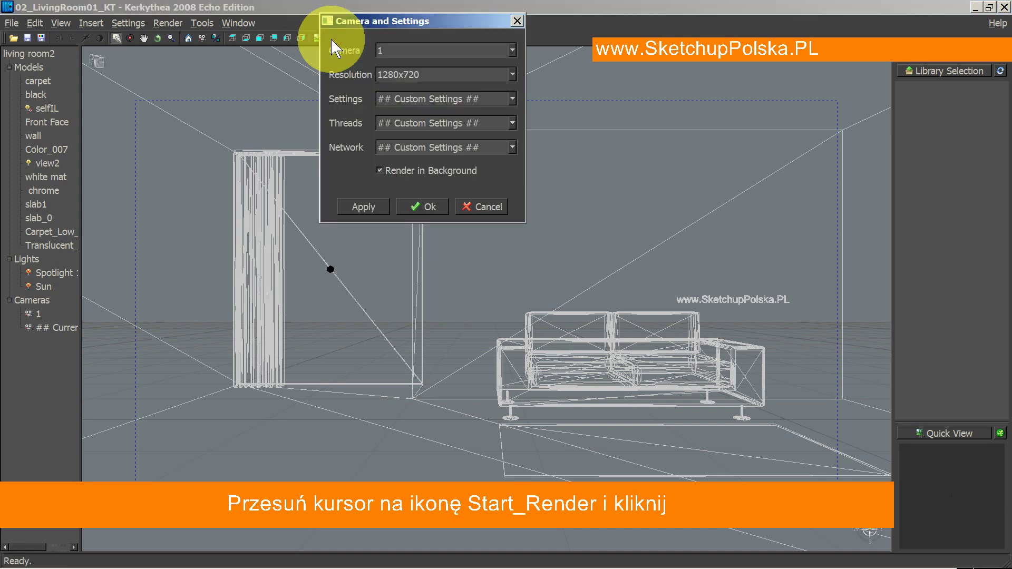
pyautogui.click(342, 126)
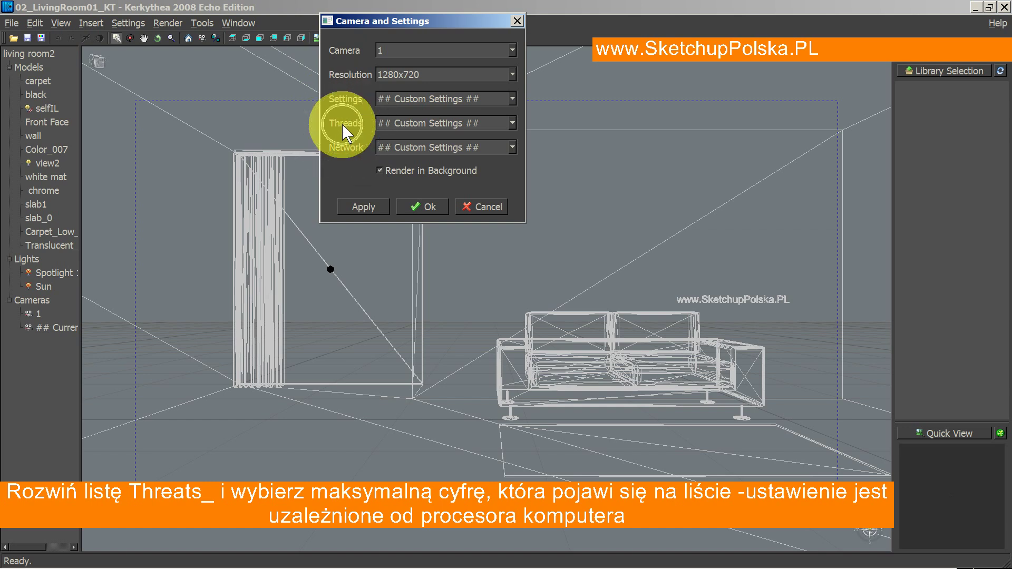
# Step: Set rendering to 2 threads with Render in Background turned off
pyautogui.click(513, 123)
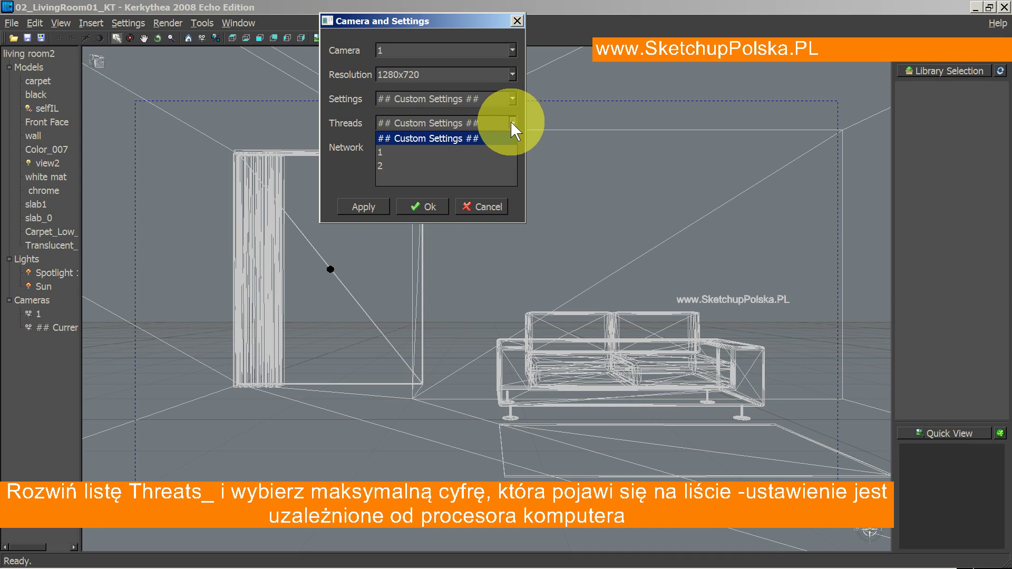
pyautogui.click(393, 165)
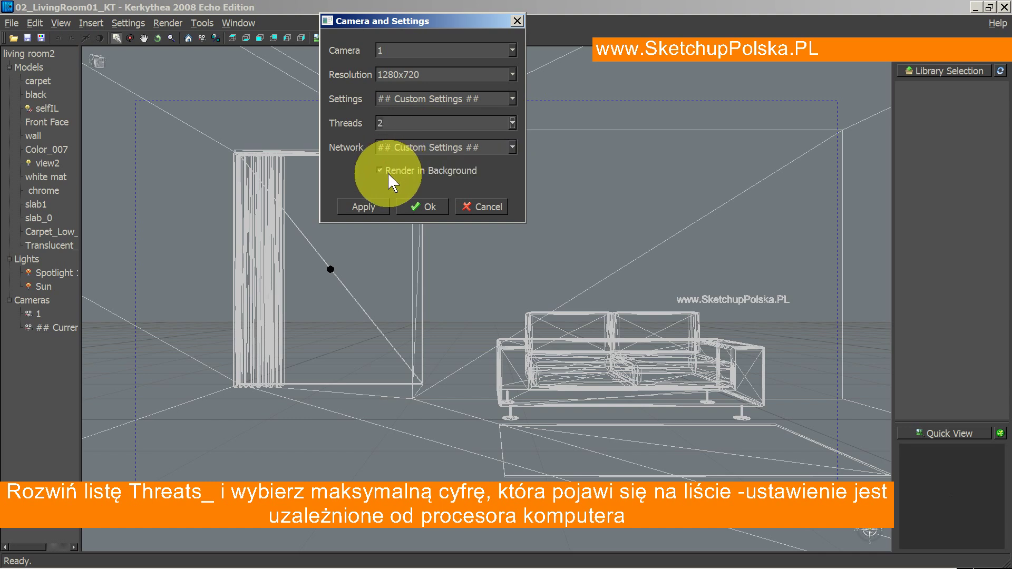
pyautogui.click(393, 176)
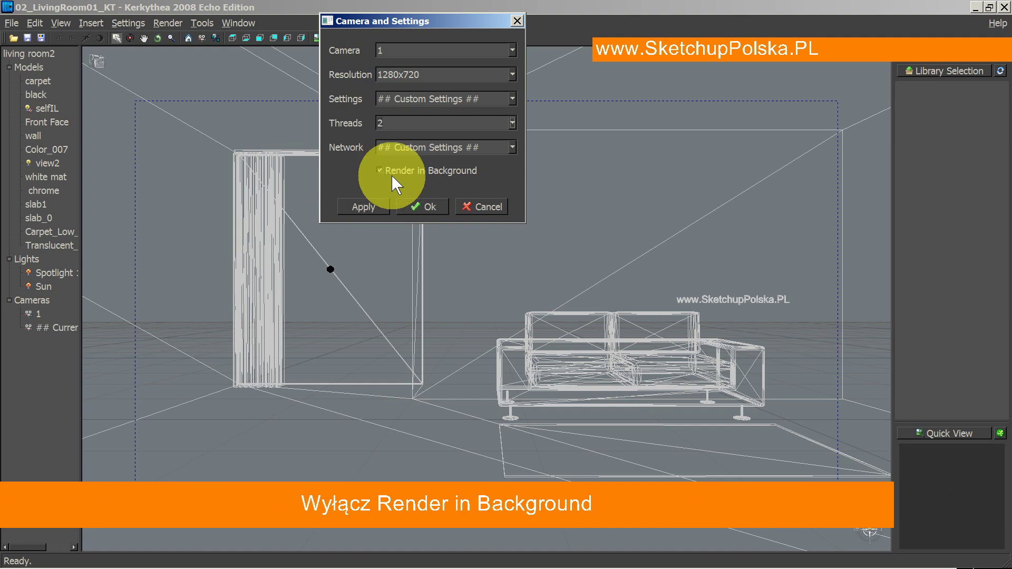
pyautogui.click(391, 175)
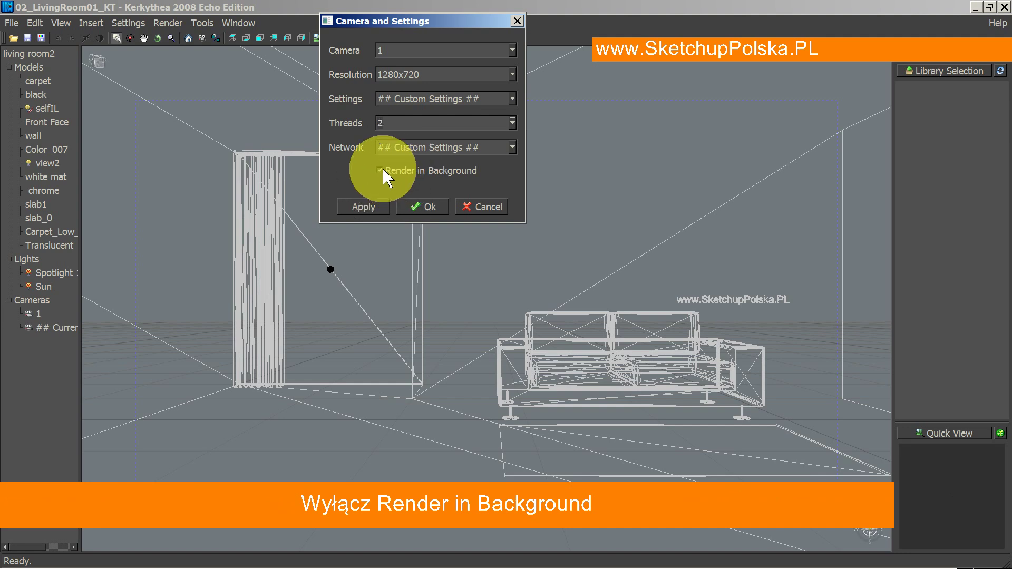
pyautogui.click(380, 168)
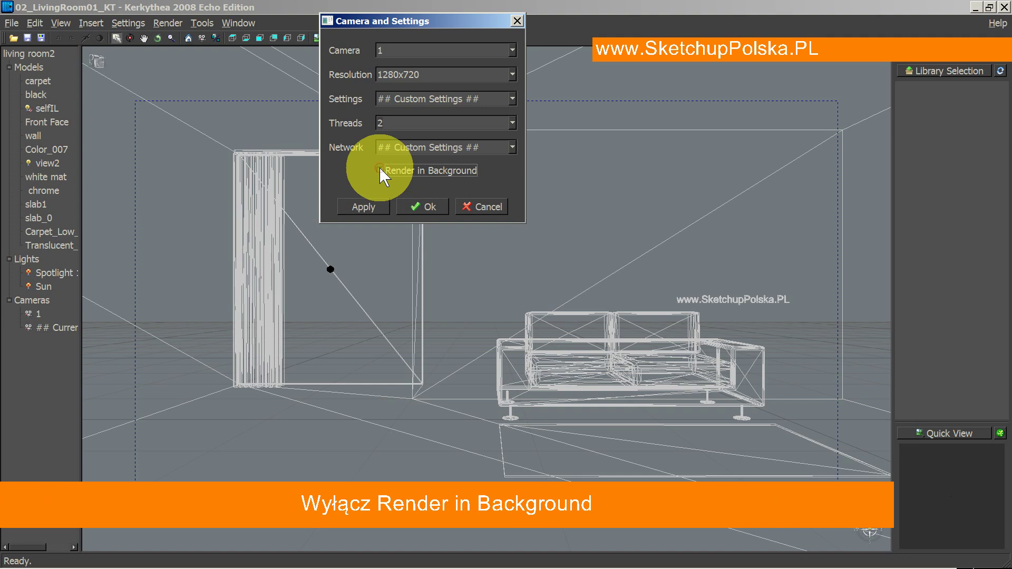
pyautogui.click(420, 207)
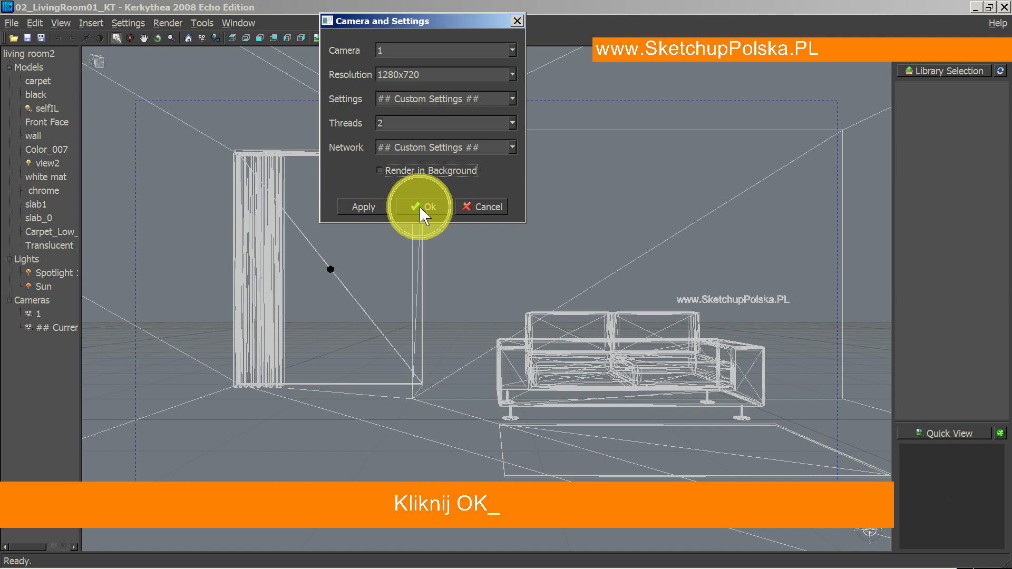
# Step: Render the living-room scene with these settings, stopping once the preview is complete
pyautogui.click(420, 207)
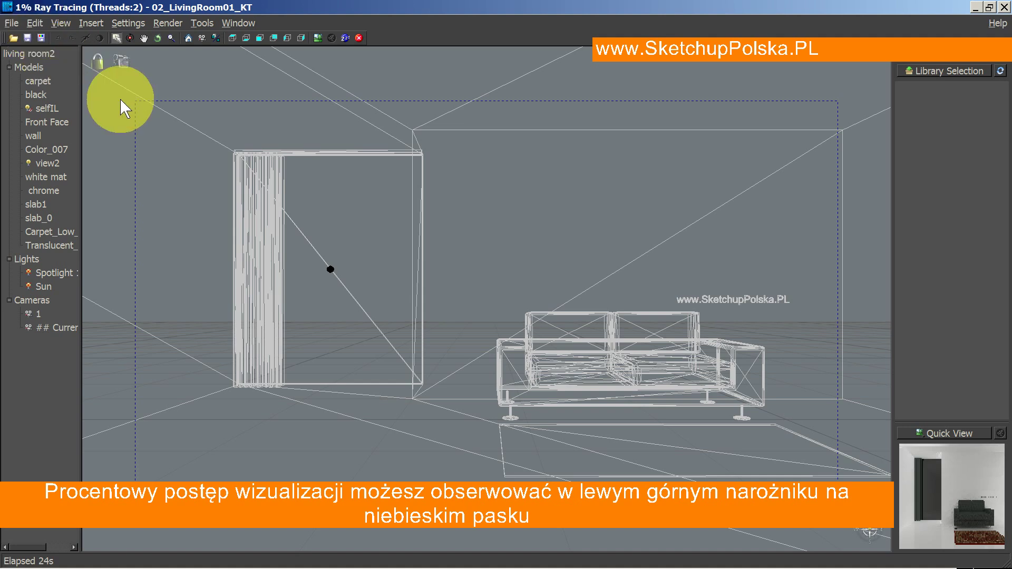
pyautogui.click(357, 44)
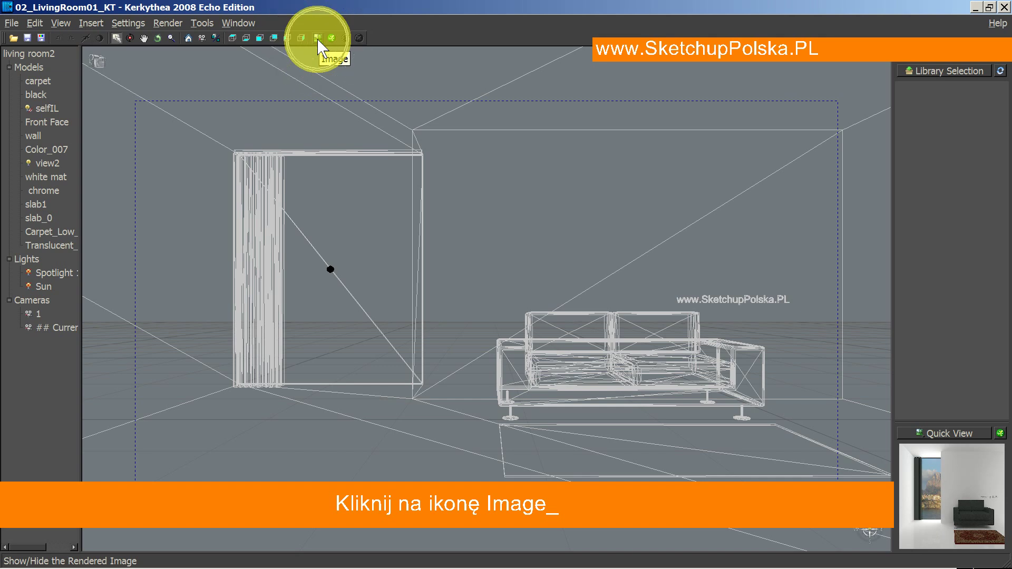
# Step: Show the finished living-room render in a maximized Rendered Image window
pyautogui.click(318, 39)
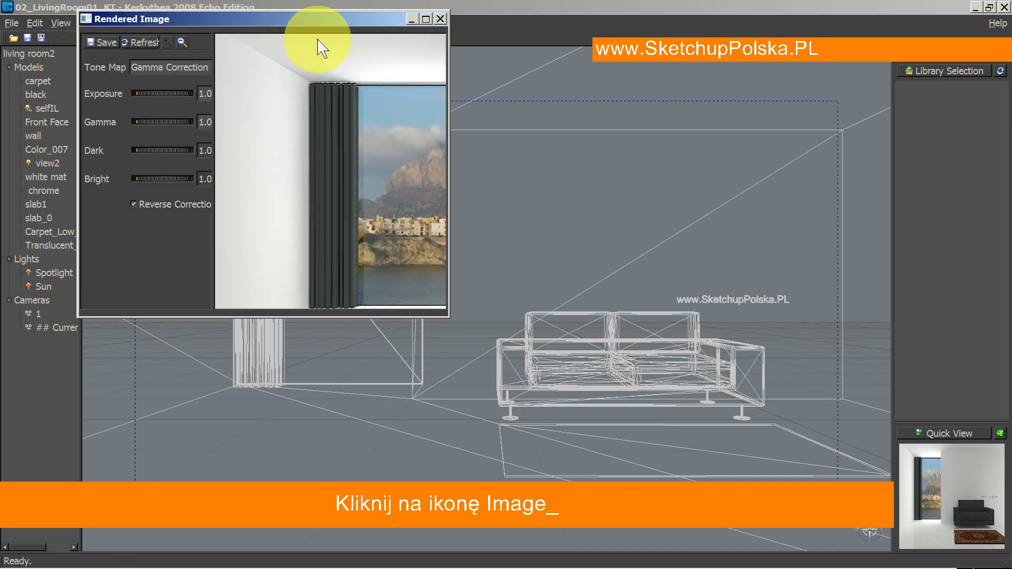
pyautogui.click(427, 20)
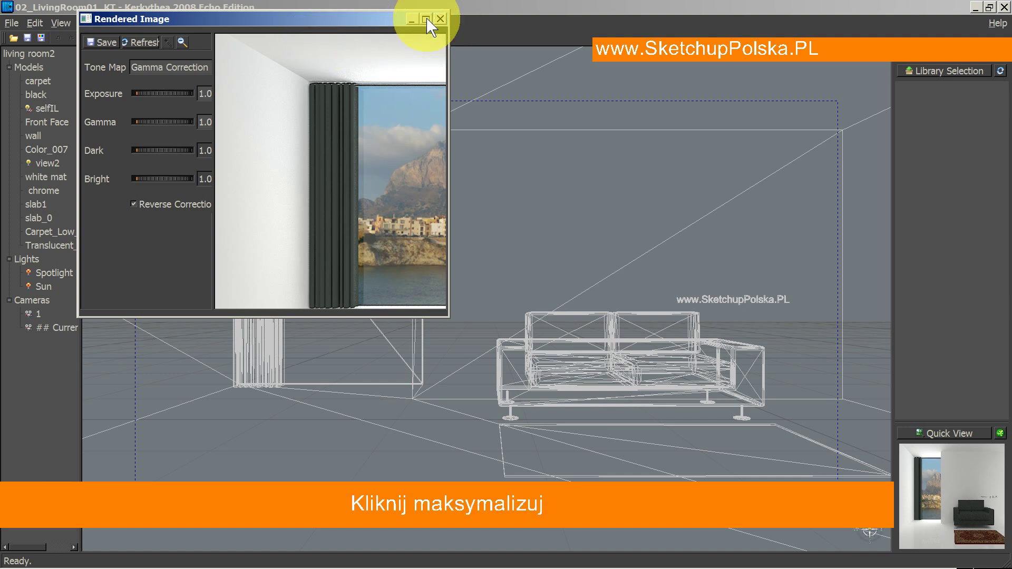